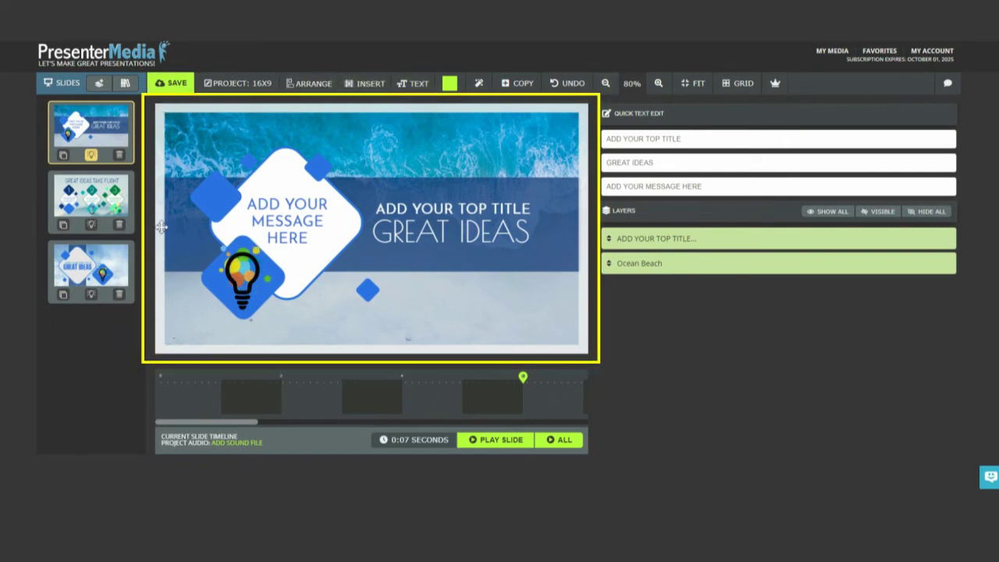
# Select the title group and the Ocean Beach background alternately on the first slide to inspect its two layers
pyautogui.click(406, 183)
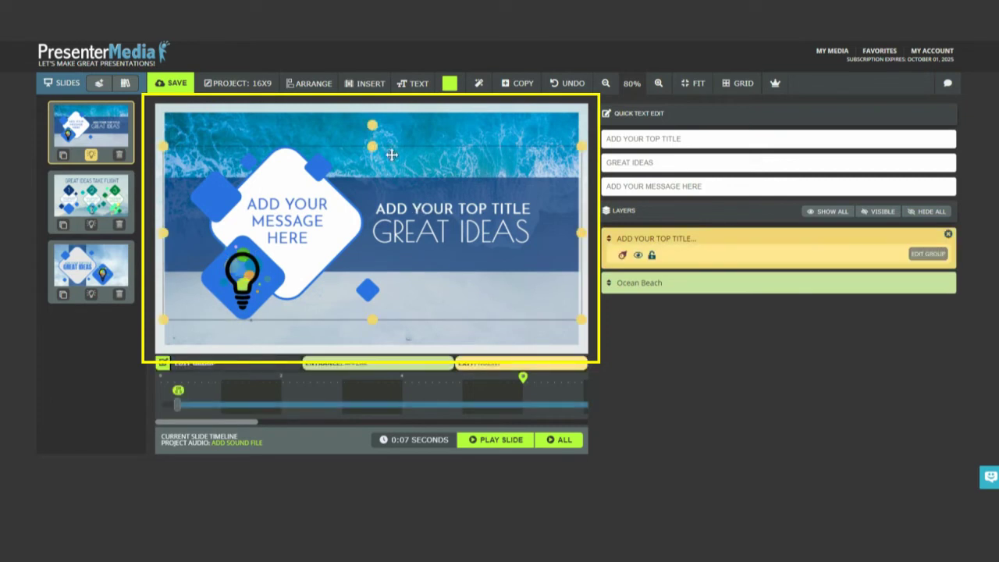
pyautogui.click(385, 212)
pyautogui.click(394, 138)
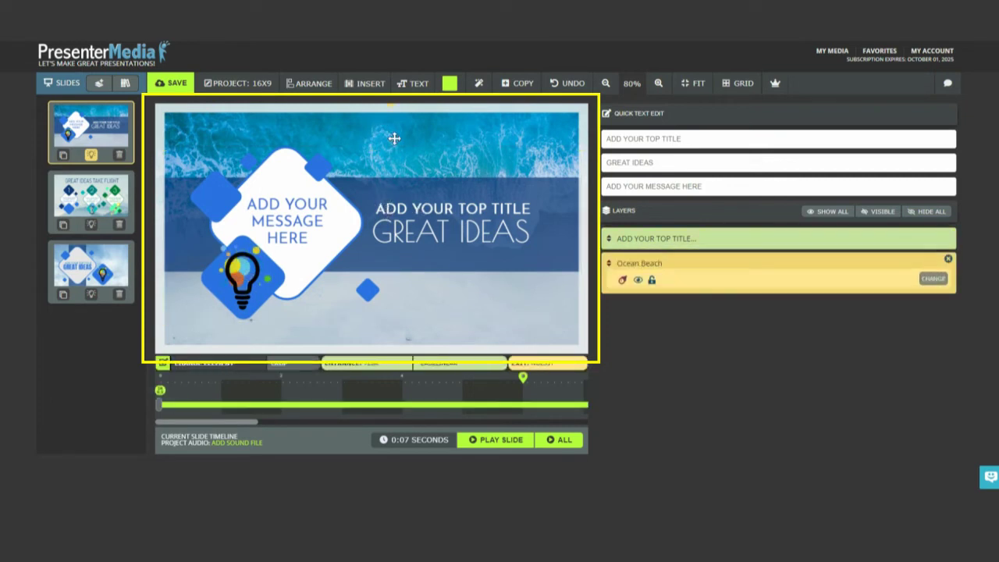
pyautogui.click(323, 201)
pyautogui.click(402, 138)
pyautogui.click(379, 190)
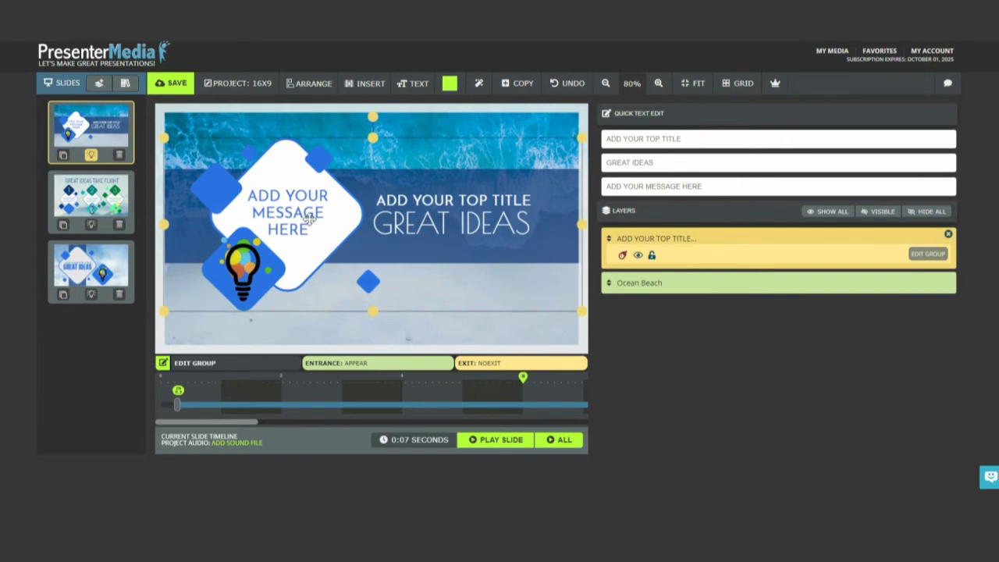
# Open the title group for editing, select its message and GREAT IDEAS texts, and close the group editor
pyautogui.doubleClick(309, 221)
pyautogui.click(138, 270)
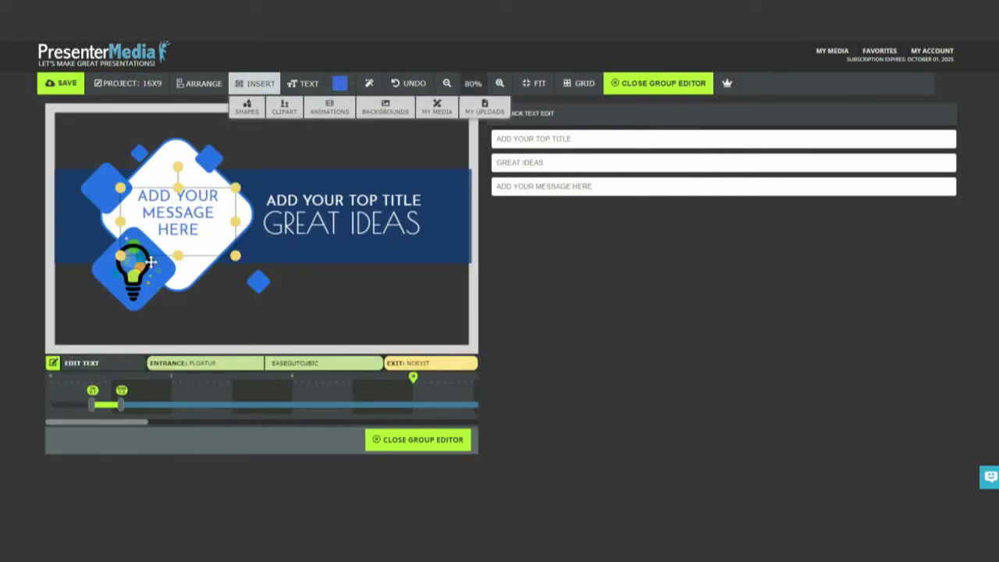
pyautogui.click(274, 228)
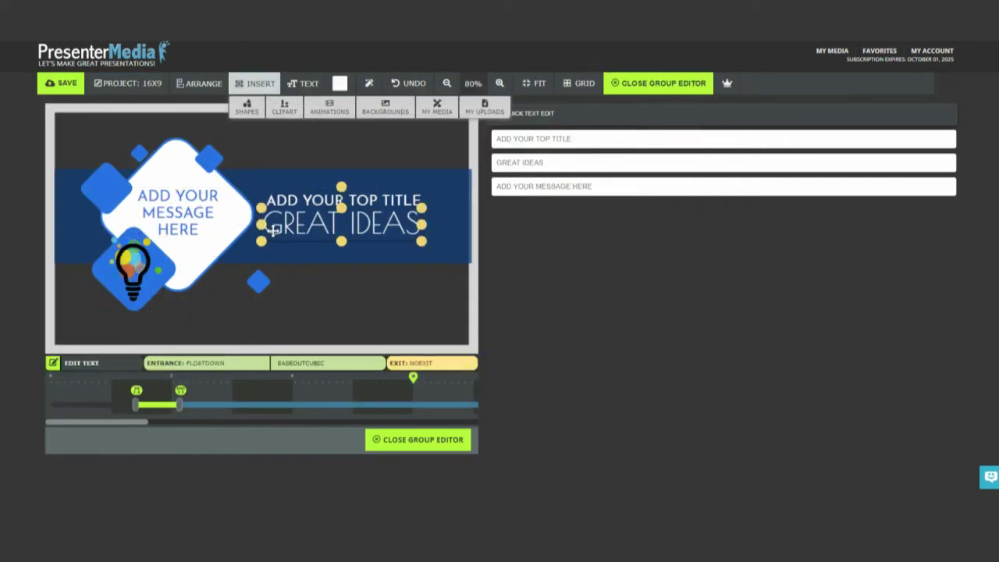
pyautogui.click(419, 440)
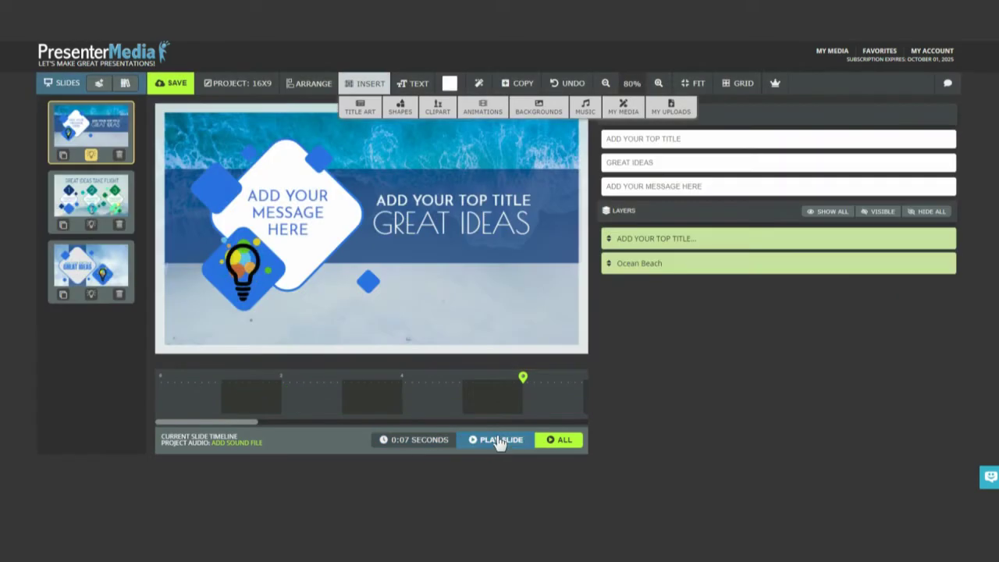
# Shift the whole title group slightly on the first slide and preview that slide's animation
pyautogui.click(409, 202)
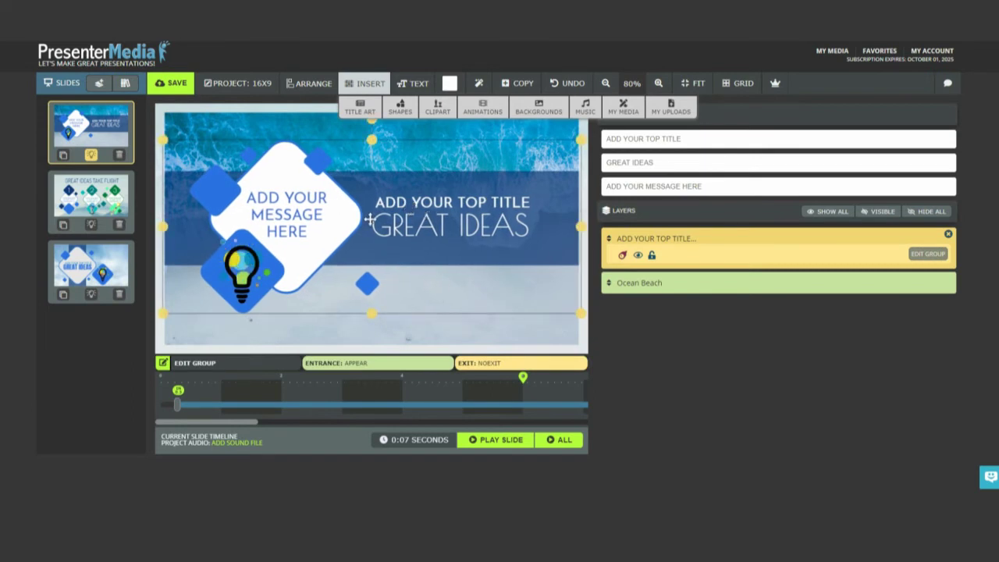
pyautogui.moveTo(304, 187); pyautogui.dragTo(305, 189)
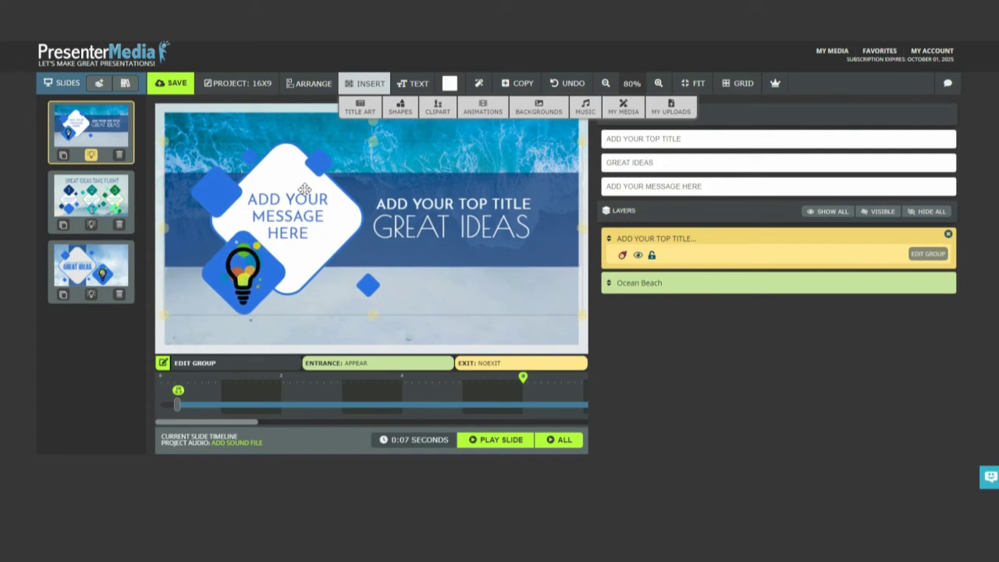
pyautogui.moveTo(204, 182)
pyautogui.mouseDown()
pyautogui.moveTo(239, 197)
pyautogui.moveTo(217, 201)
pyautogui.moveTo(176, 183)
pyautogui.moveTo(187, 185)
pyautogui.mouseUp()
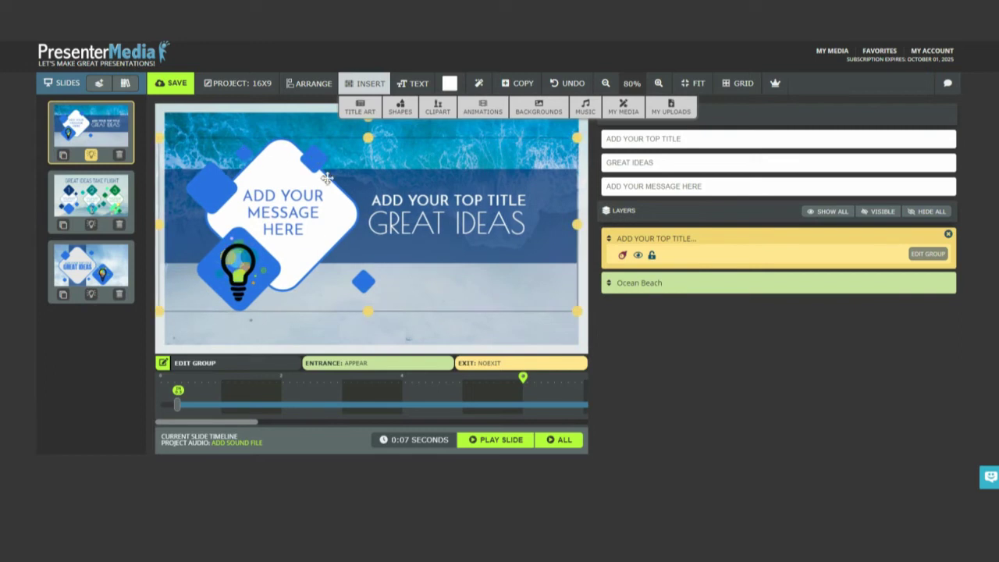
pyautogui.click(485, 440)
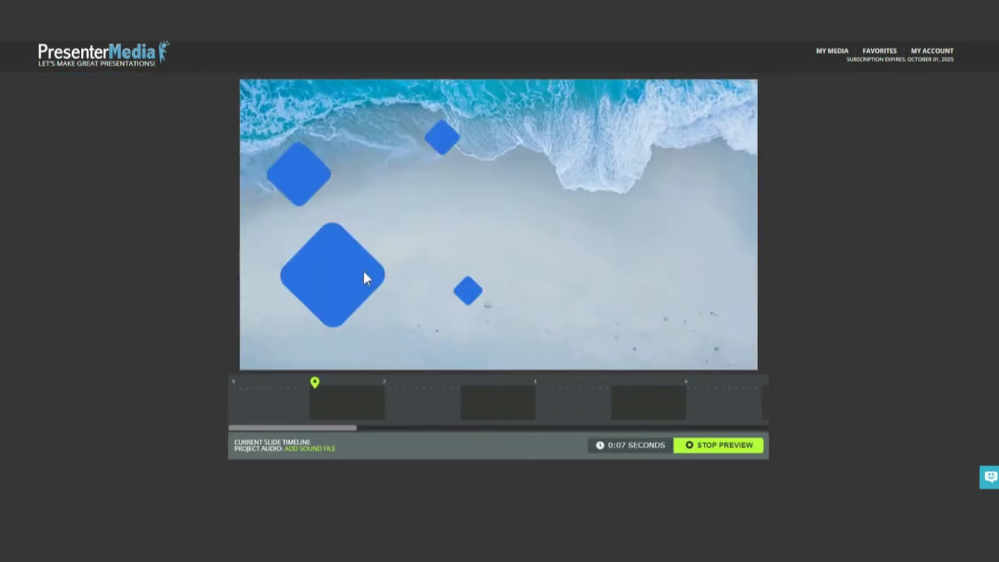
pyautogui.click(727, 445)
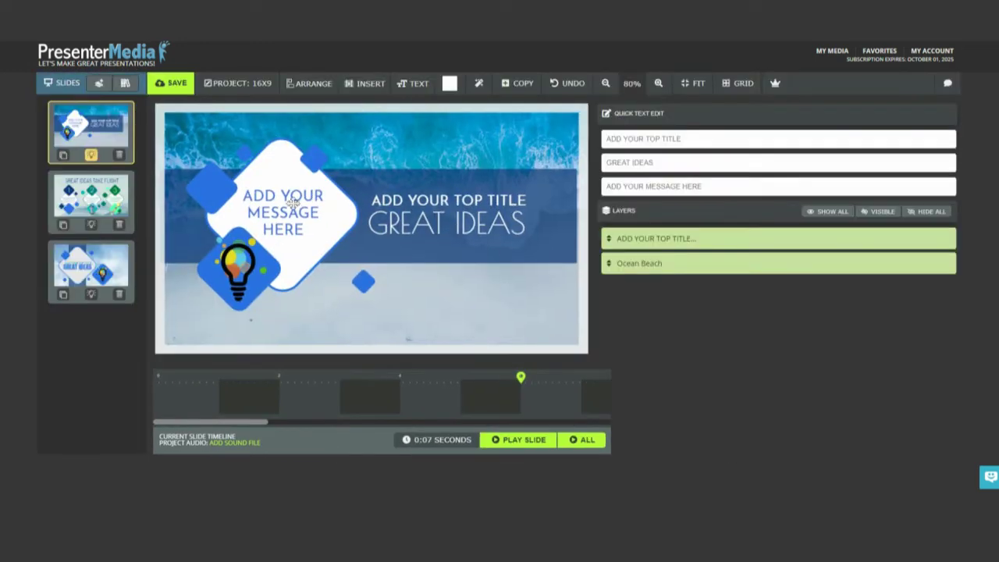
# Shrink the title group to about two thirds of its size, place it against the slide's right edge, and preview the slide
pyautogui.click(300, 201)
pyautogui.moveTo(170, 145); pyautogui.dragTo(320, 205)
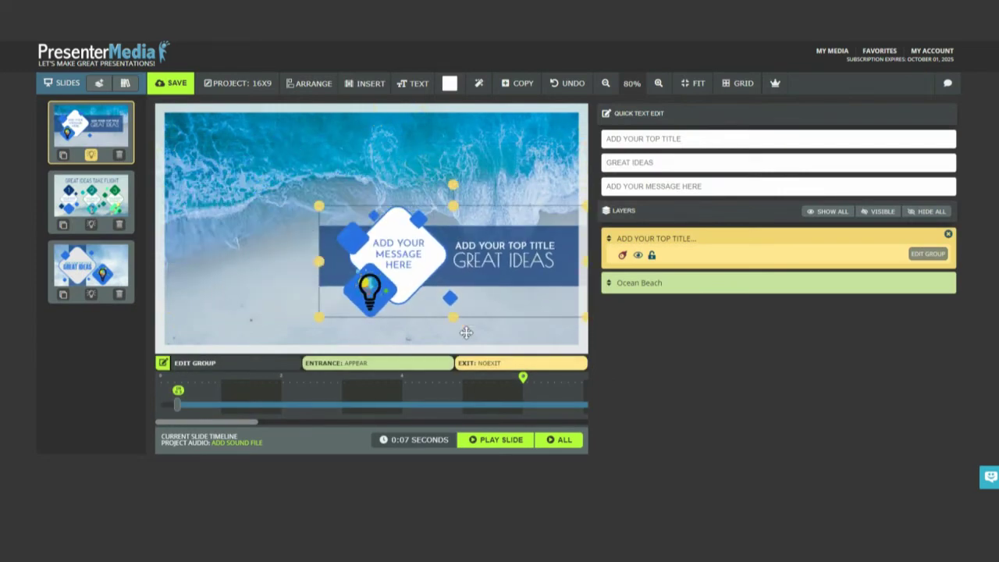
pyautogui.moveTo(469, 260); pyautogui.dragTo(460, 232)
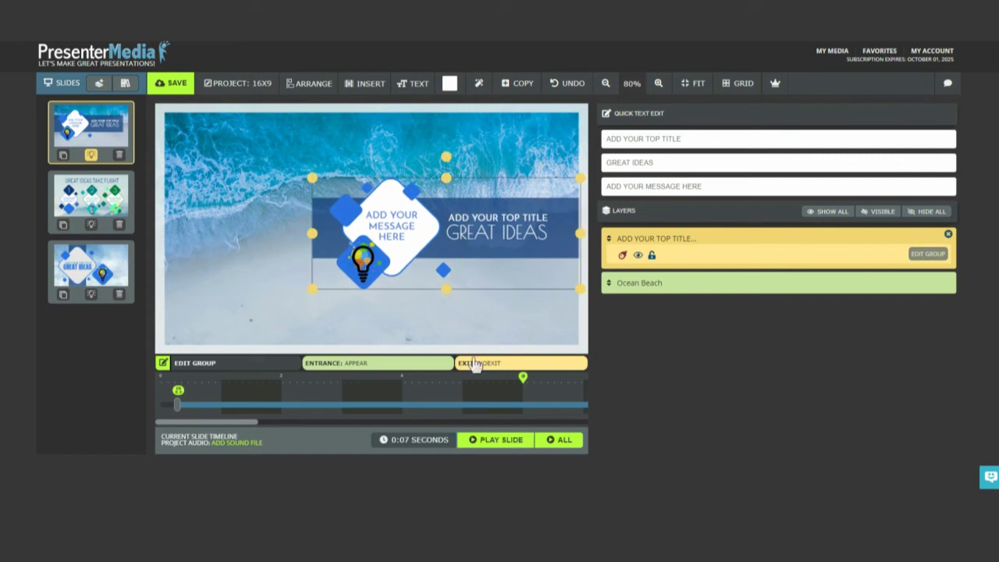
pyautogui.click(480, 438)
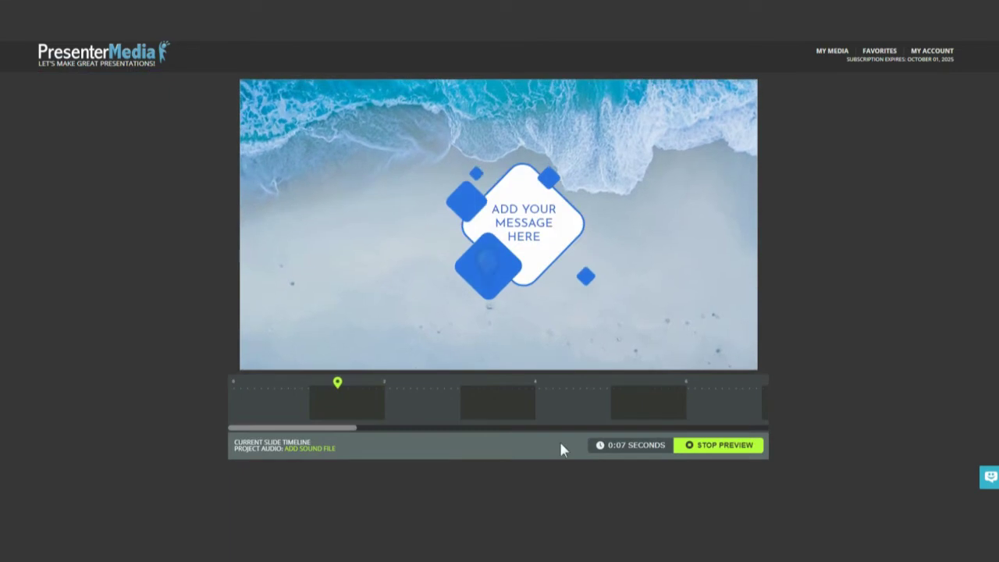
pyautogui.click(725, 453)
# Enlarge the title group to the full width of the first slide and move it down to about mid-height
pyautogui.click(481, 217)
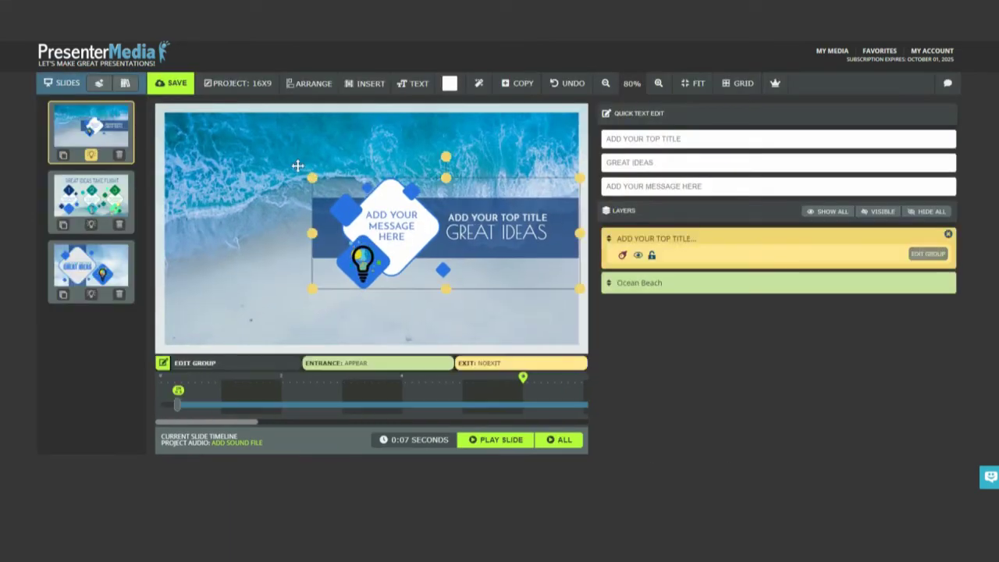
pyautogui.moveTo(308, 161); pyautogui.dragTo(163, 132)
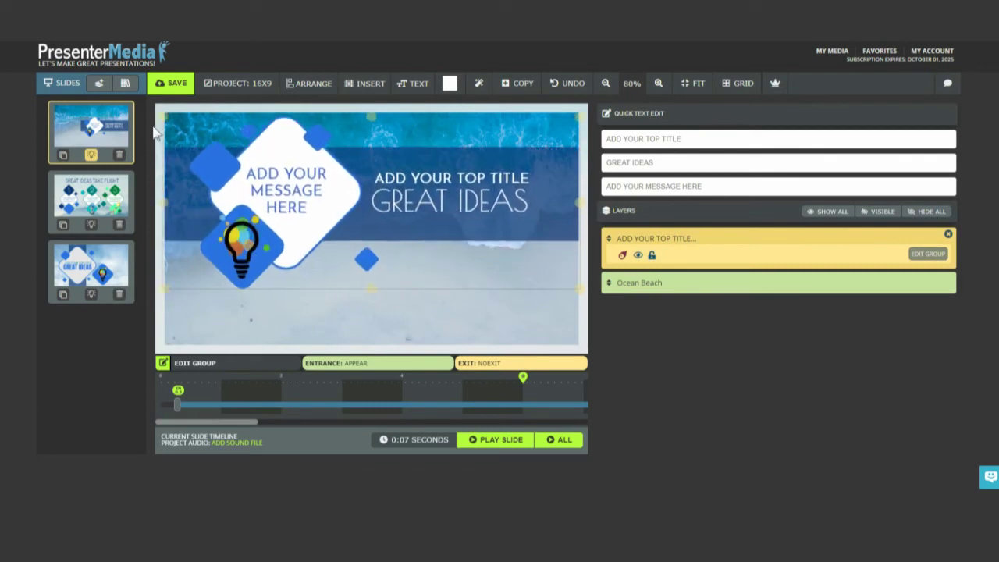
pyautogui.moveTo(245, 169); pyautogui.dragTo(254, 219)
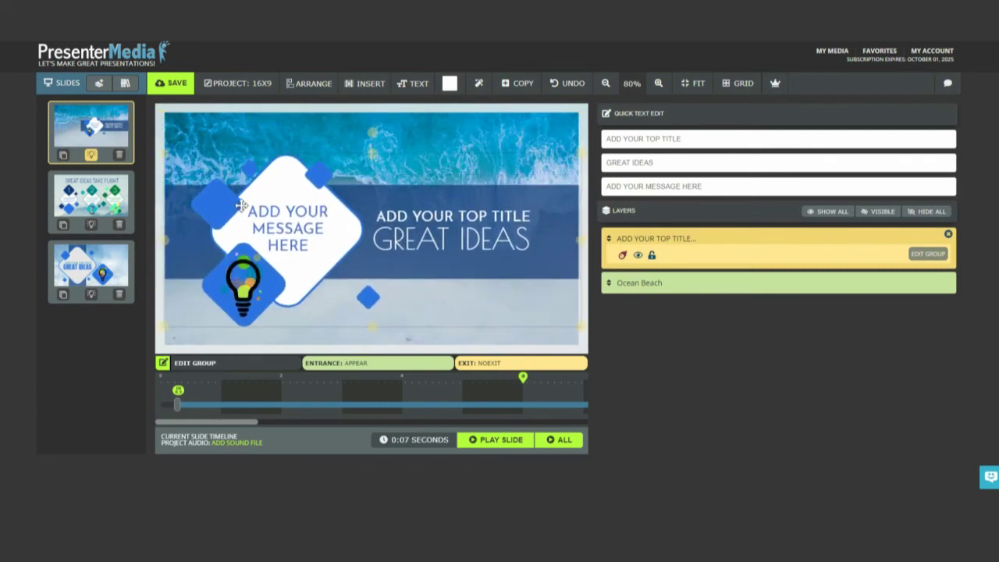
# Select the Ocean Beach background and the title group in turn, and preview all slides of the project briefly
pyautogui.click(548, 338)
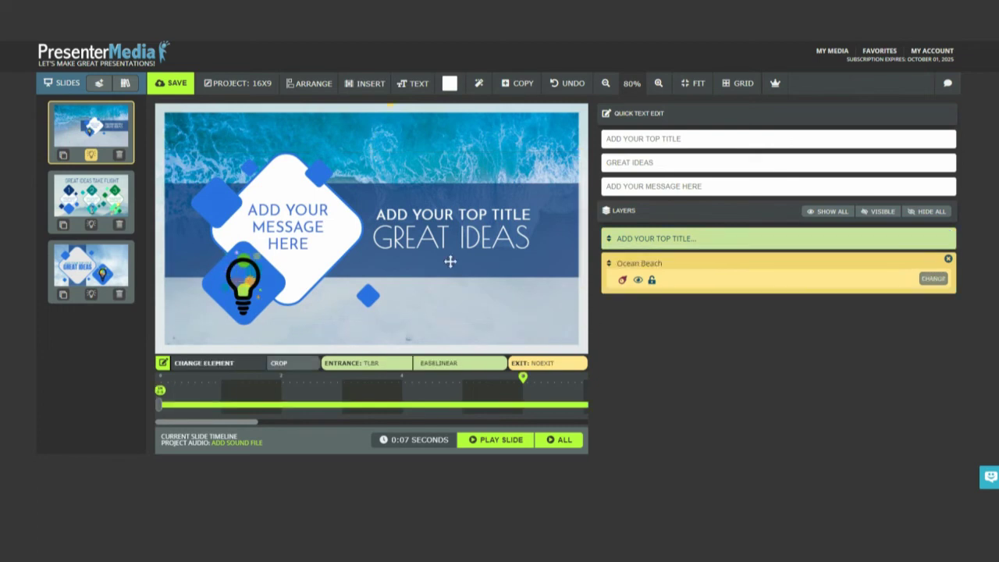
pyautogui.click(301, 183)
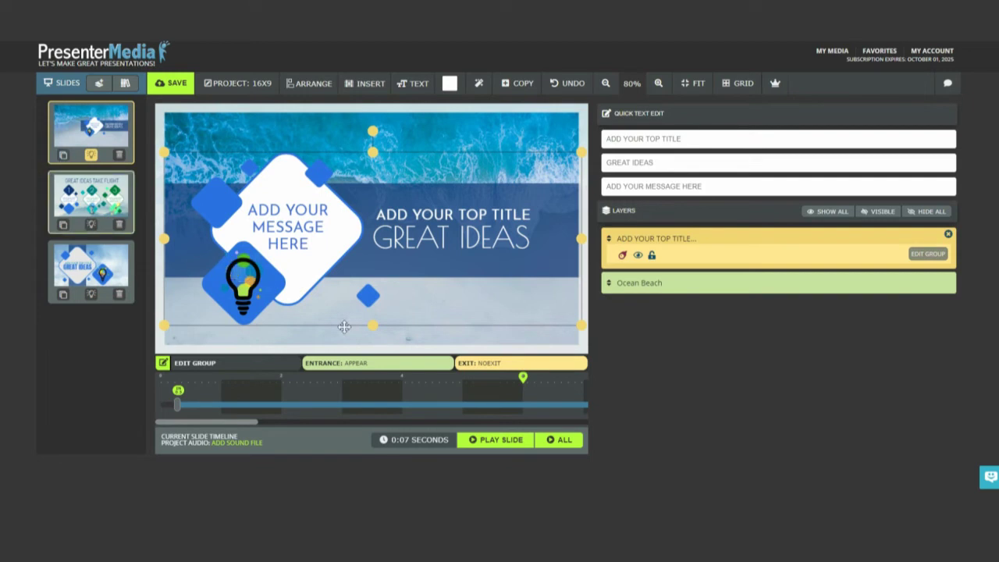
pyautogui.click(564, 441)
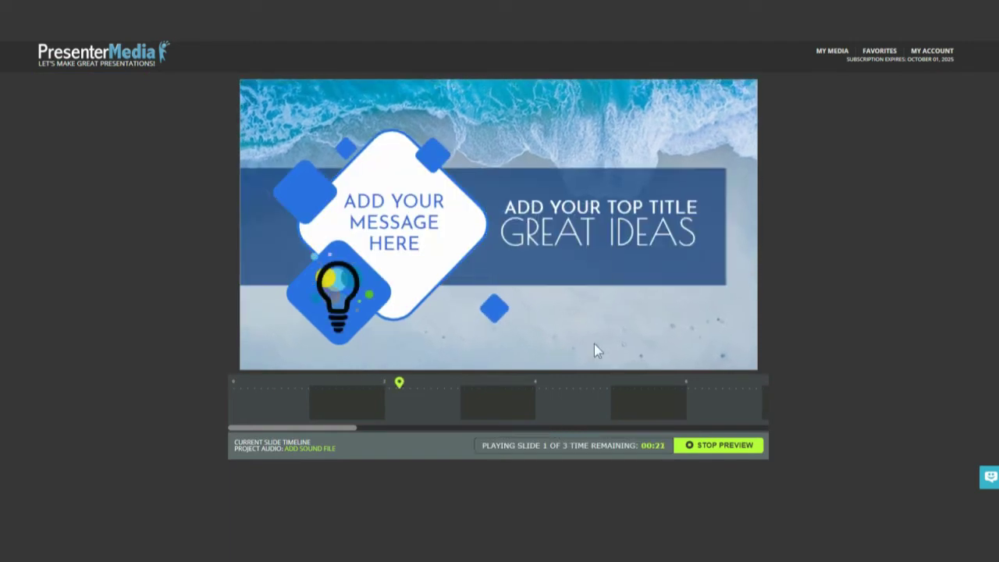
pyautogui.click(703, 446)
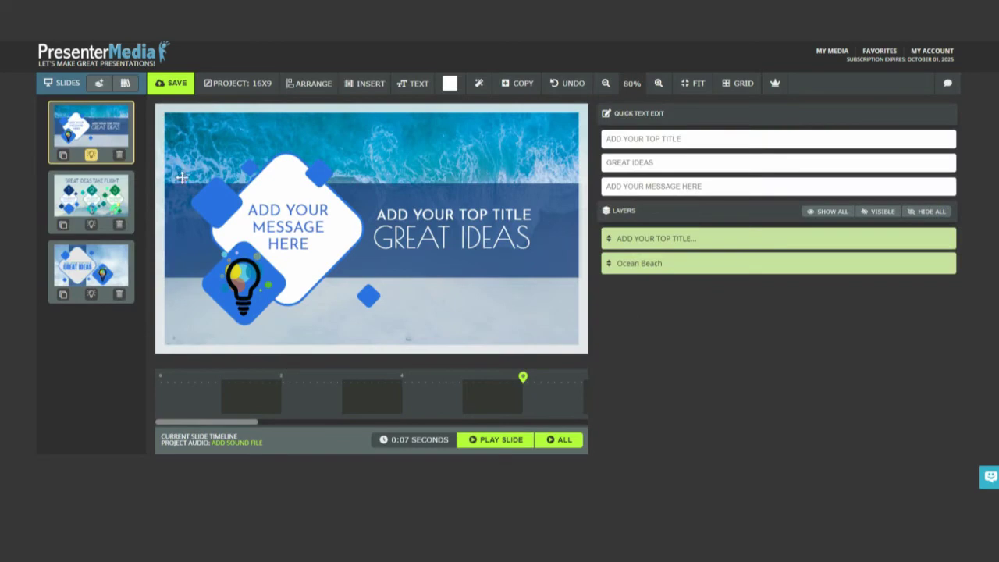
# Switch among the three slides to view the contents of each, finishing on the first slide
pyautogui.click(68, 189)
pyautogui.click(85, 139)
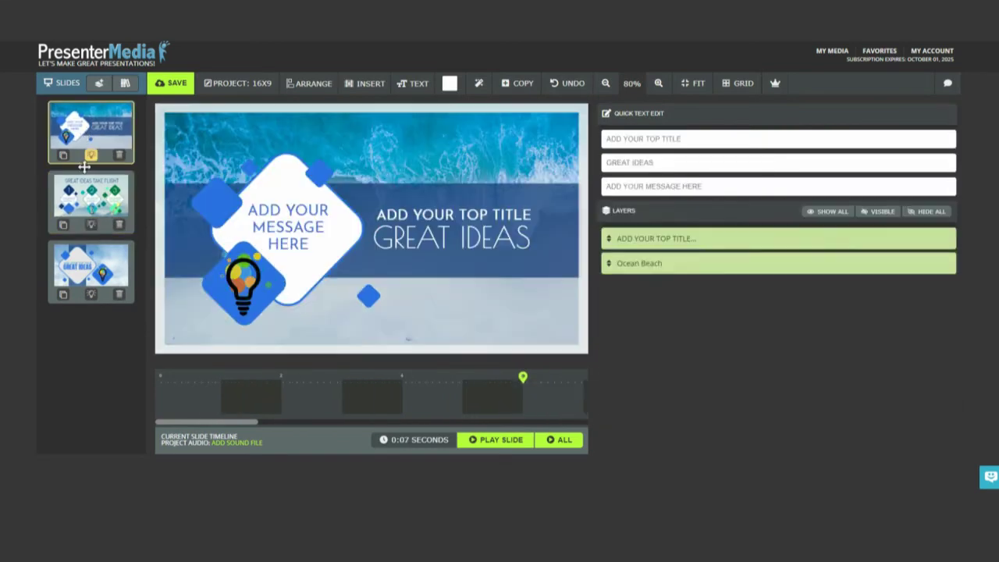
pyautogui.click(87, 195)
pyautogui.click(89, 250)
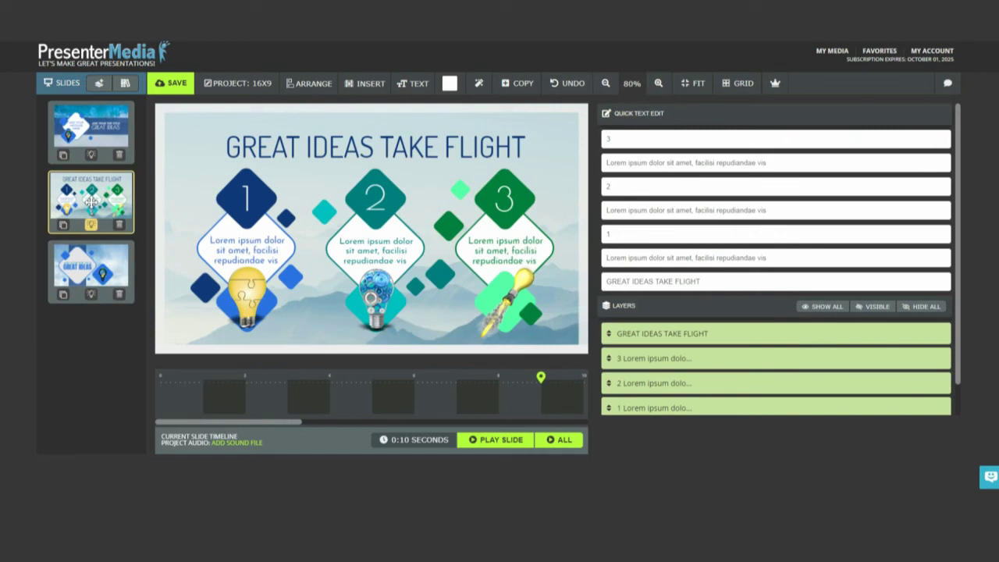
pyautogui.click(91, 199)
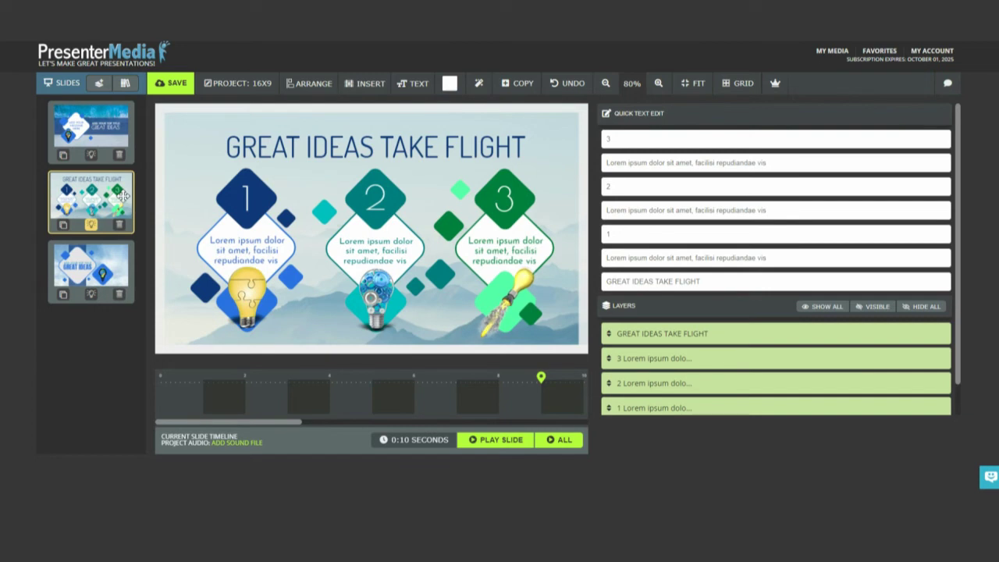
pyautogui.click(92, 129)
pyautogui.click(92, 199)
pyautogui.click(98, 268)
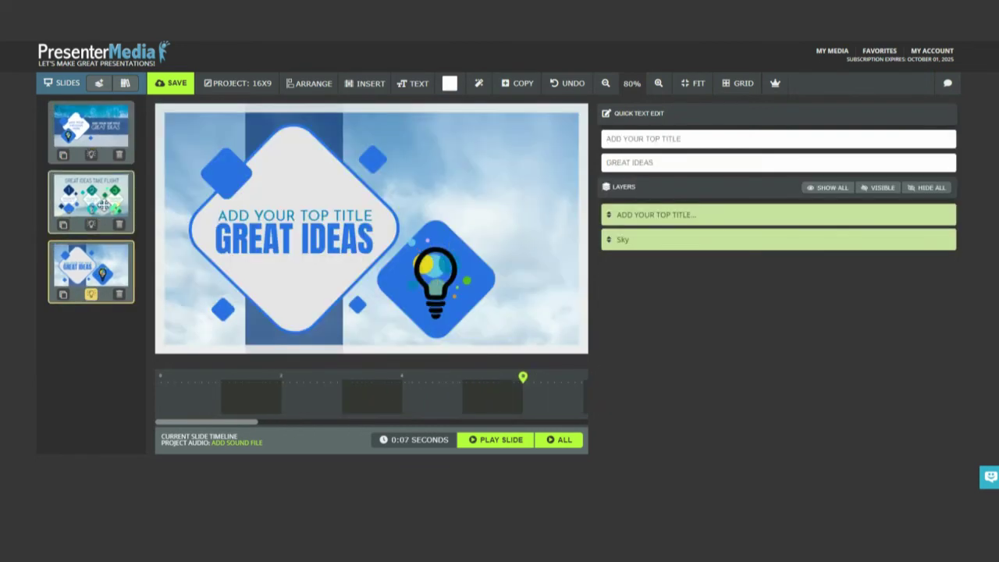
pyautogui.click(76, 109)
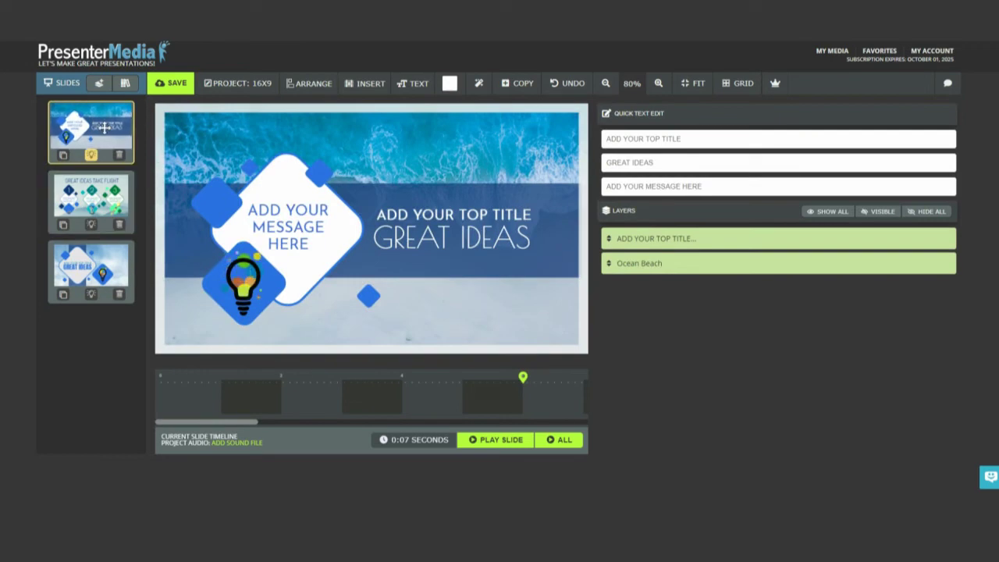
# Open the GREAT IDEAS TAKE FLIGHT slide and select its three numbered groups and its title to inspect them
pyautogui.click(97, 195)
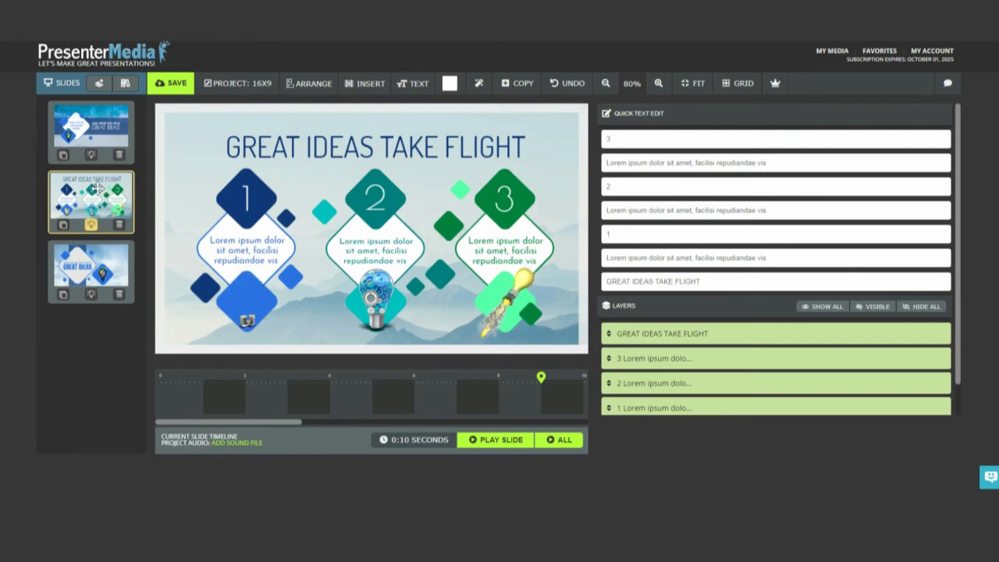
pyautogui.click(271, 209)
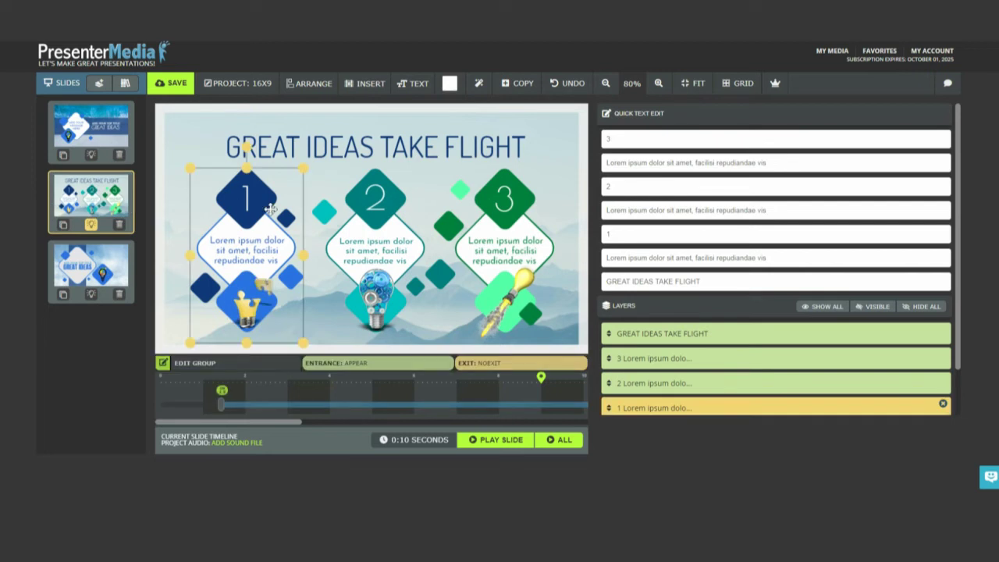
pyautogui.click(375, 196)
pyautogui.click(480, 196)
pyautogui.click(299, 162)
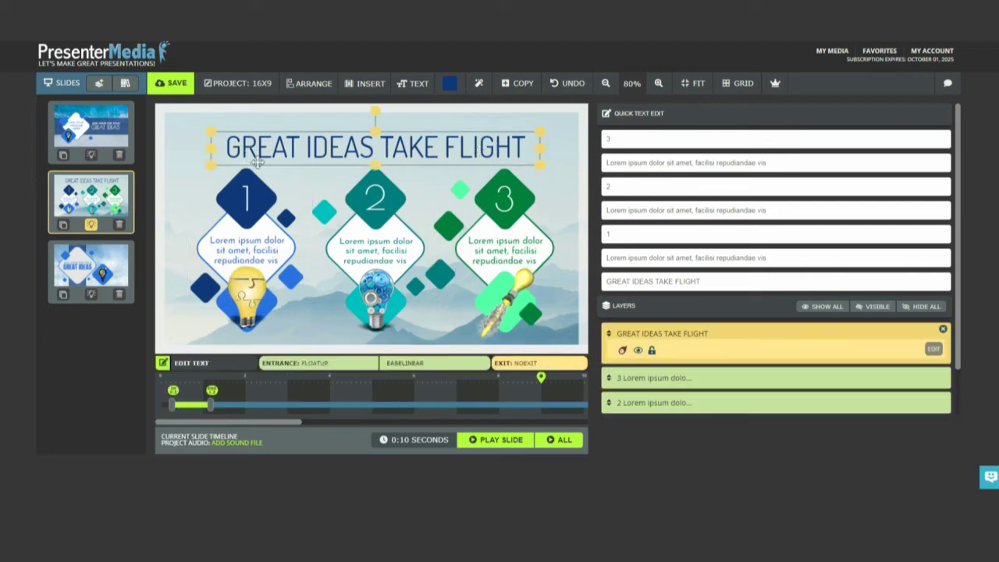
pyautogui.click(179, 170)
pyautogui.click(239, 214)
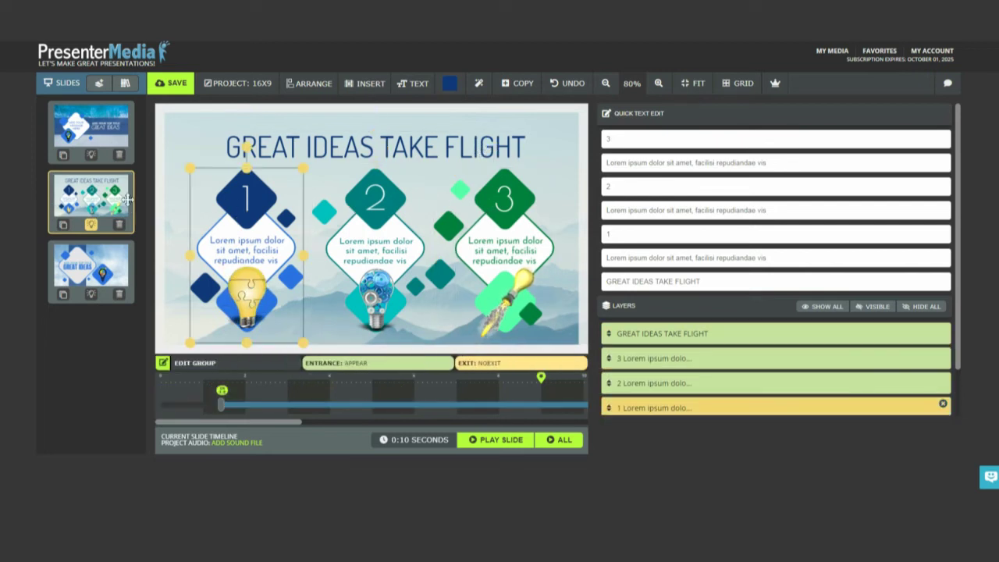
# Delete the third slide and duplicate the GREAT IDEAS TAKE FLIGHT slide
pyautogui.click(120, 296)
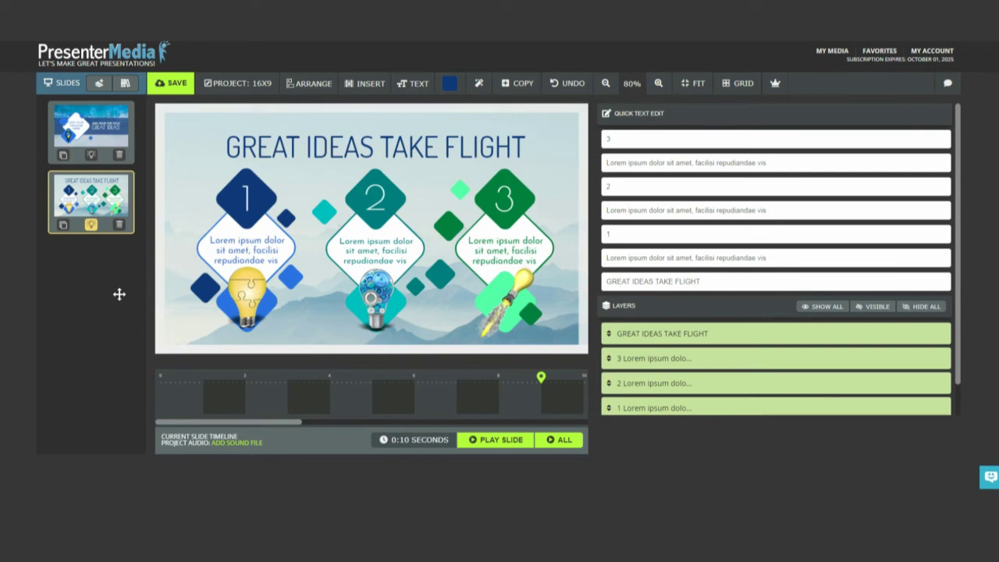
pyautogui.click(63, 228)
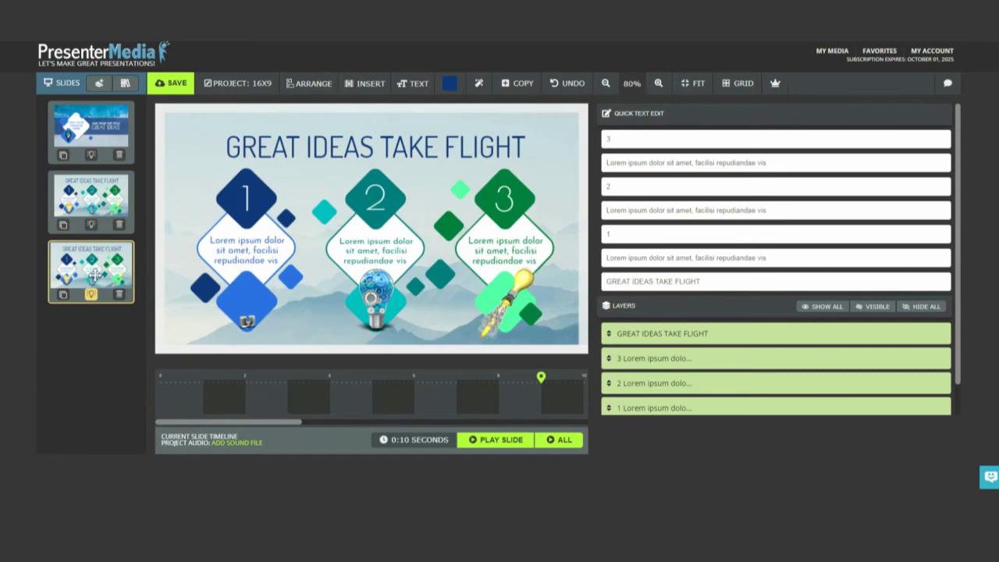
# Add a blank slide at the end of the project and look through the kinds of elements available for insertion
pyautogui.click(99, 86)
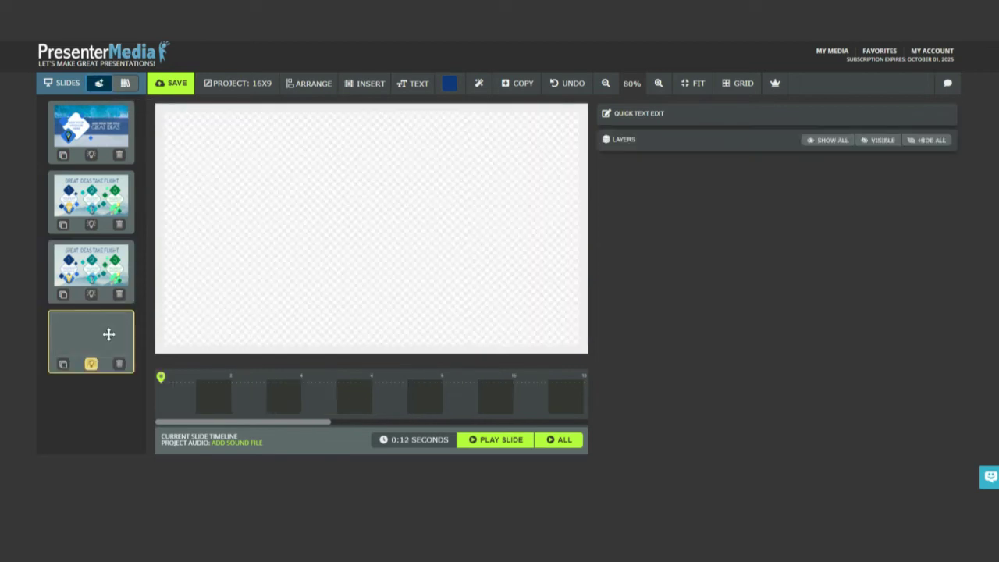
pyautogui.click(368, 84)
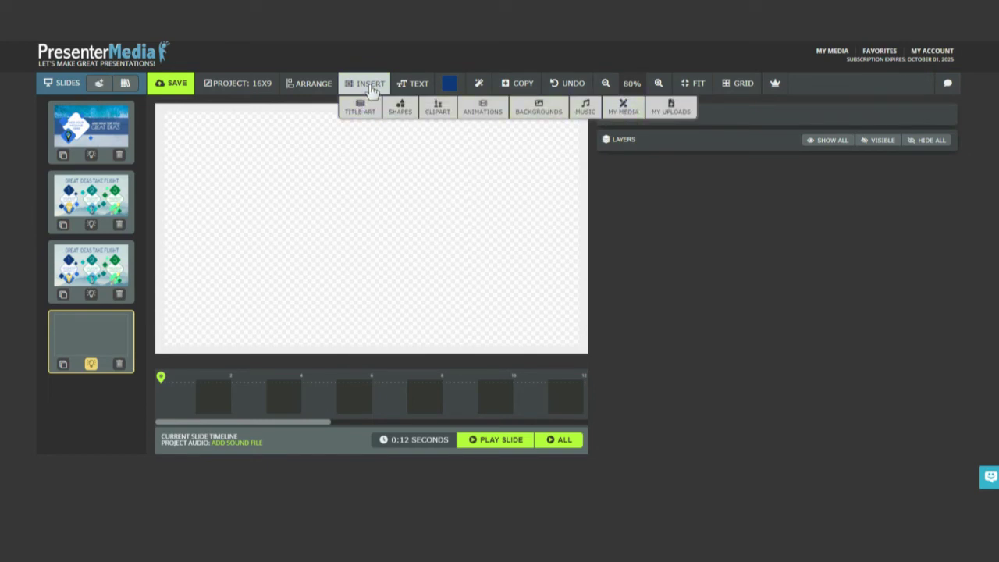
pyautogui.click(370, 86)
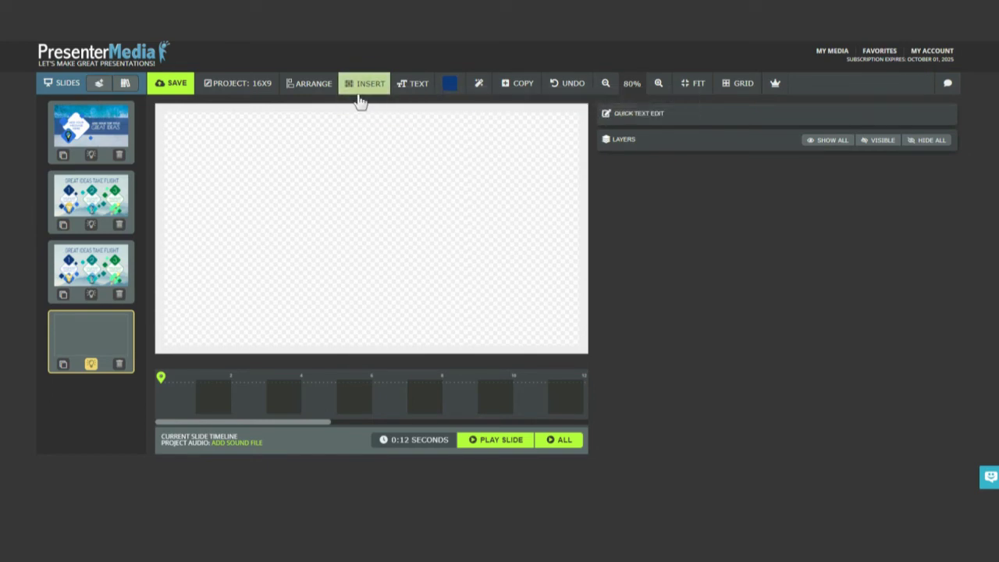
# Delete the blank slide and the duplicate of the GREAT IDEAS TAKE FLIGHT slide
pyautogui.click(119, 367)
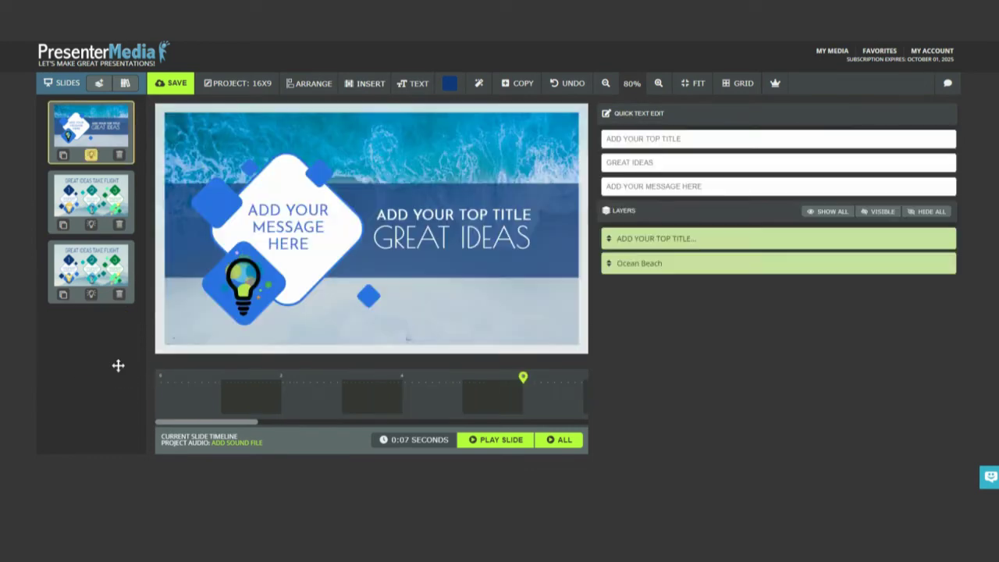
pyautogui.click(118, 293)
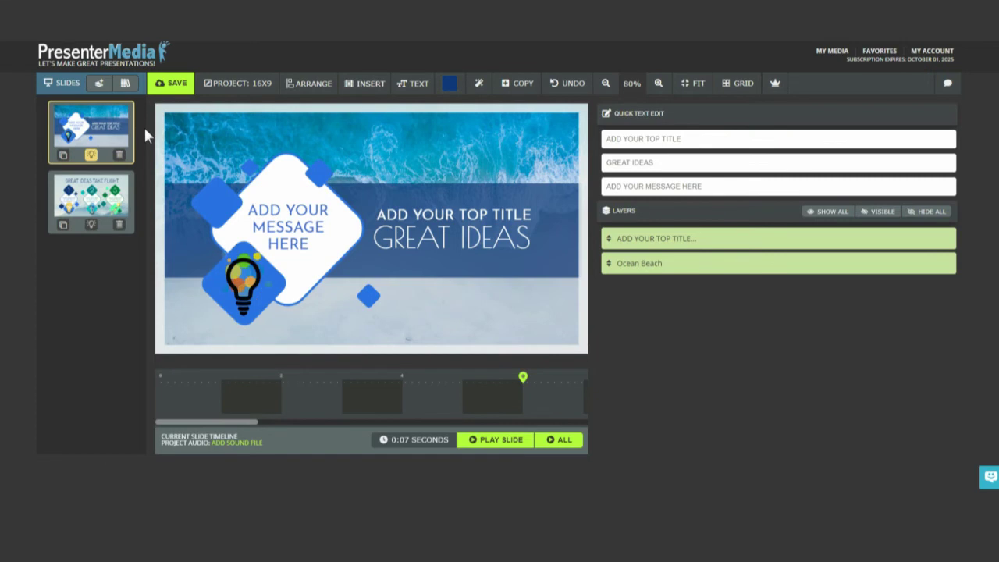
# Add the question signs slide from the Slide Library, open it, and move it to second place in the project
pyautogui.click(125, 84)
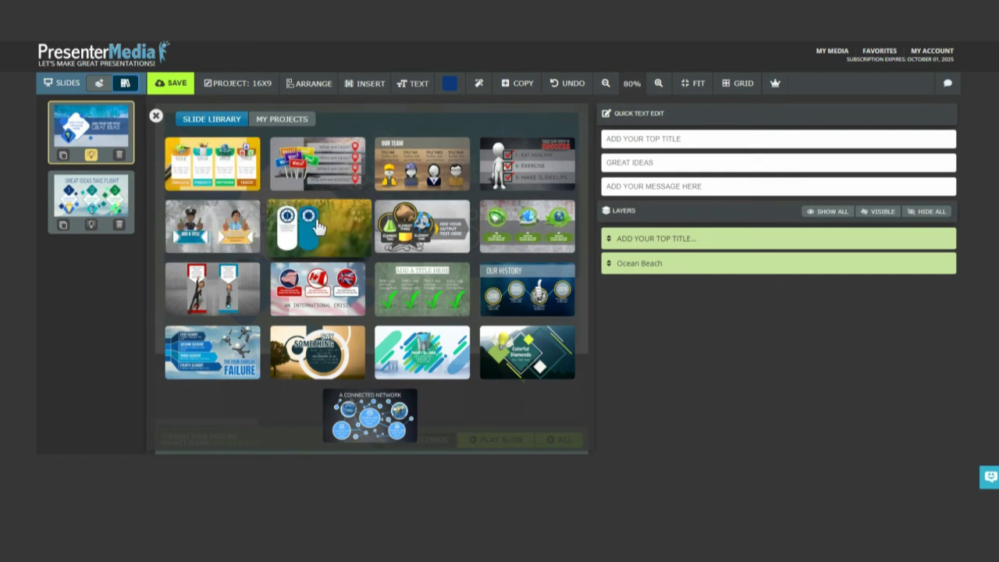
pyautogui.click(325, 160)
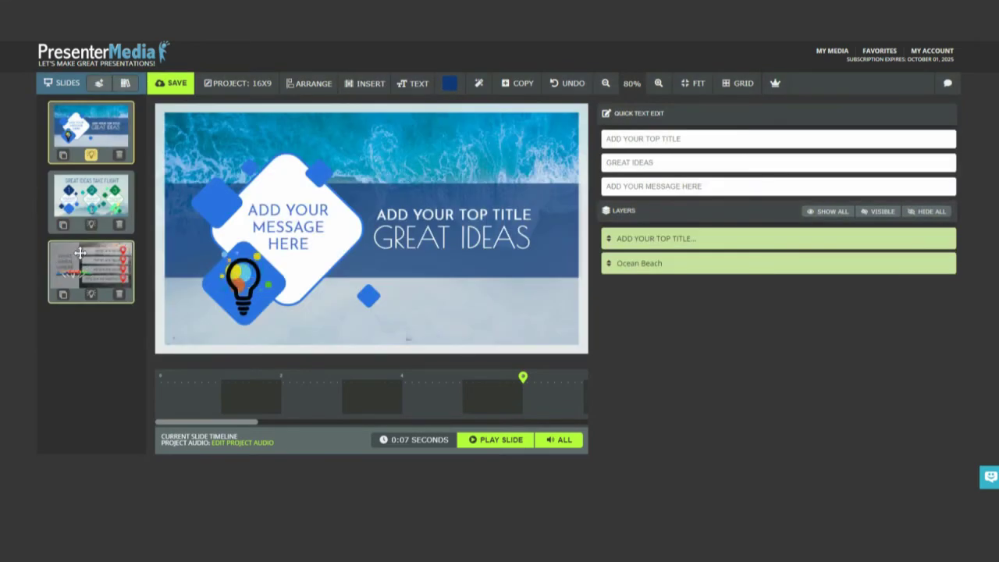
pyautogui.click(87, 270)
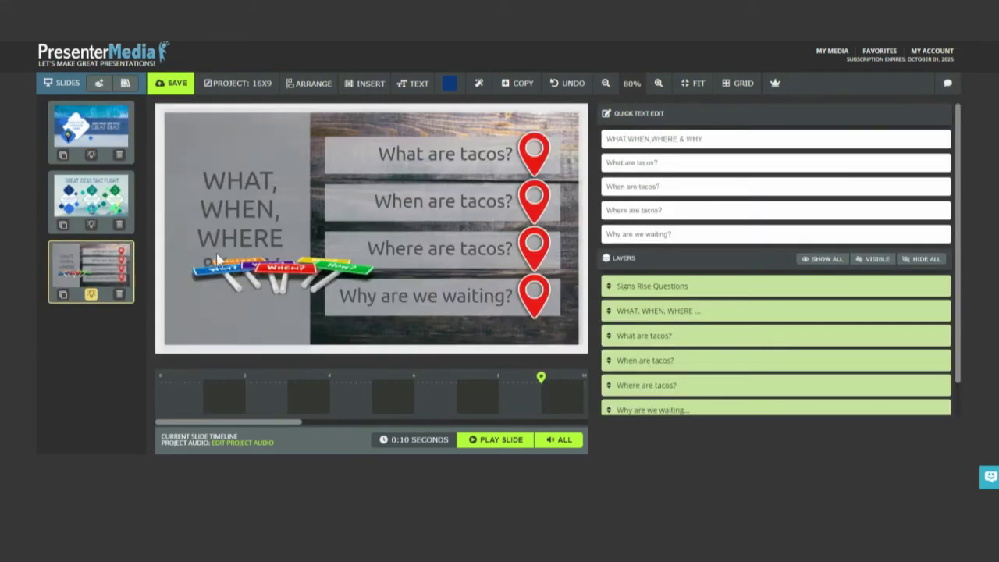
pyautogui.moveTo(105, 254); pyautogui.dragTo(107, 196)
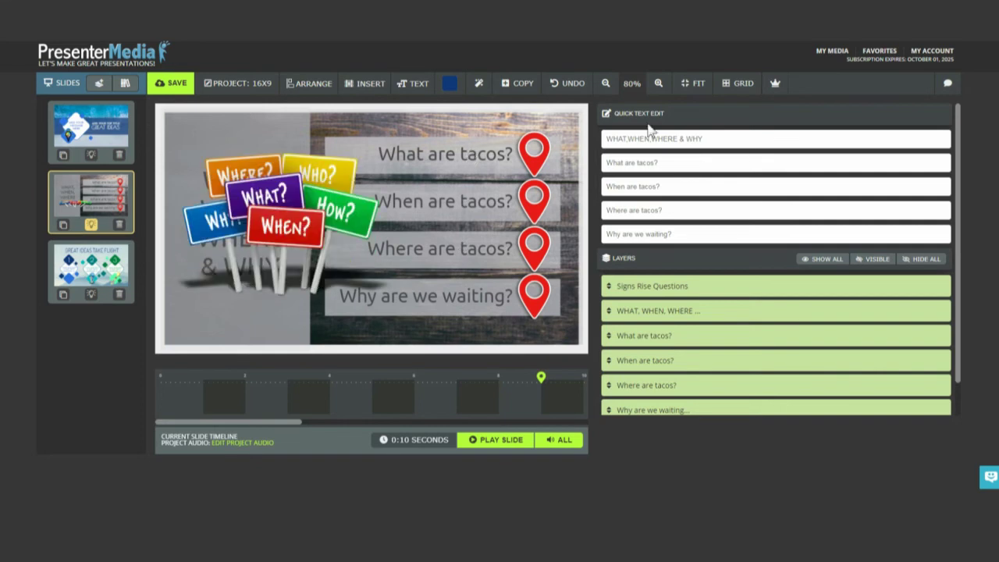
# Change the "When are tacos?" line to "I need some great tacos" with Quick Text Edit
pyautogui.moveTo(616, 114); pyautogui.dragTo(649, 115)
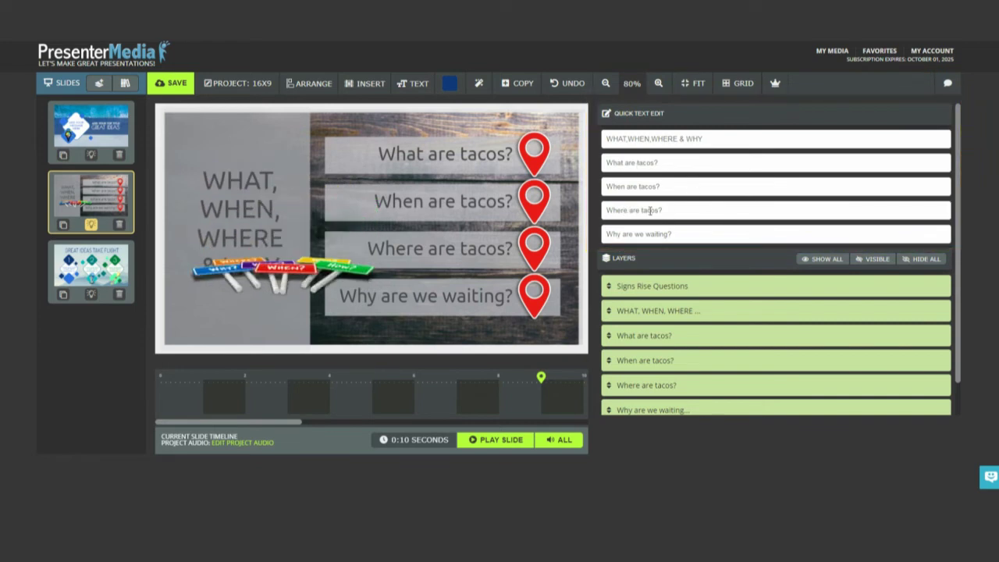
pyautogui.click(650, 139)
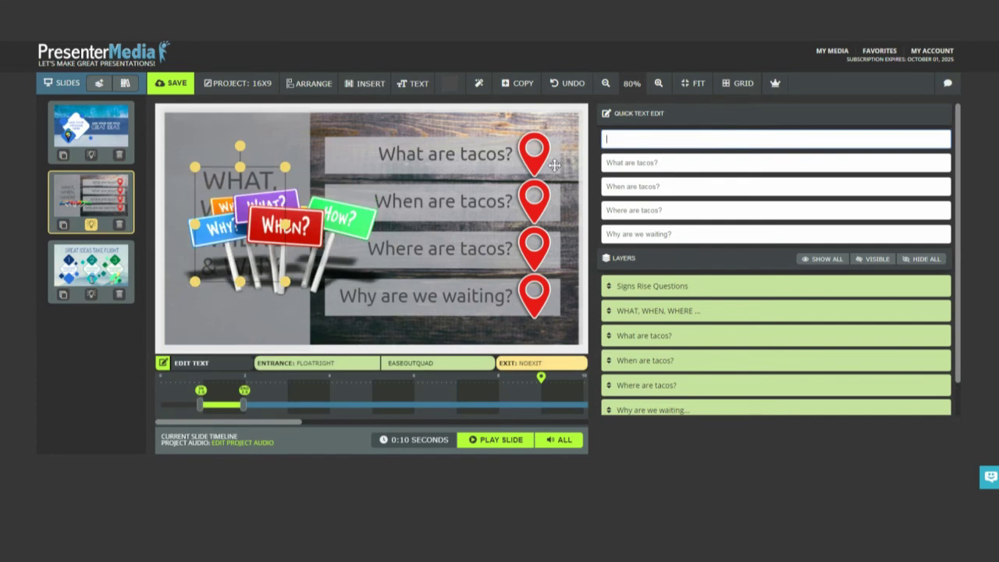
pyautogui.click(622, 162)
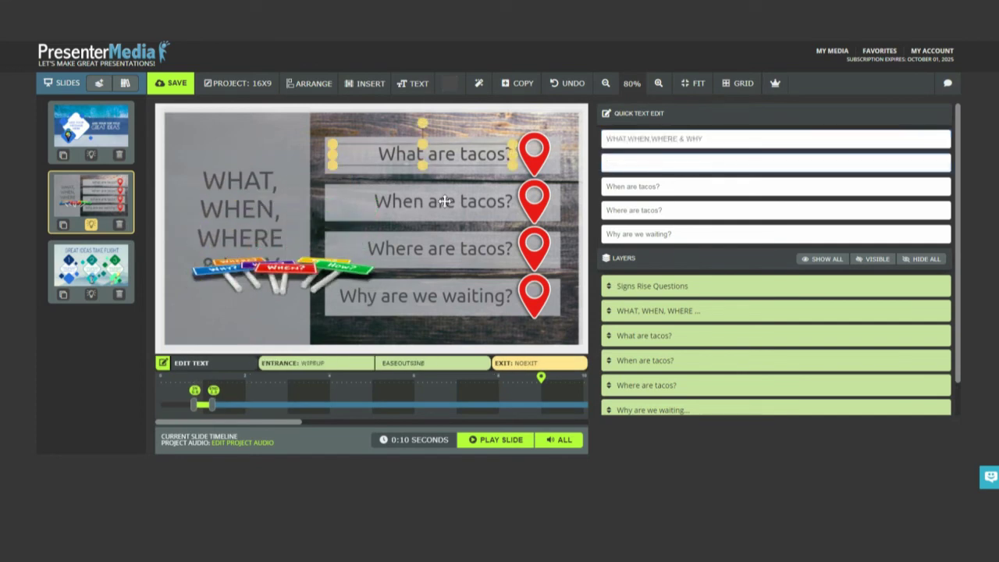
pyautogui.click(638, 185)
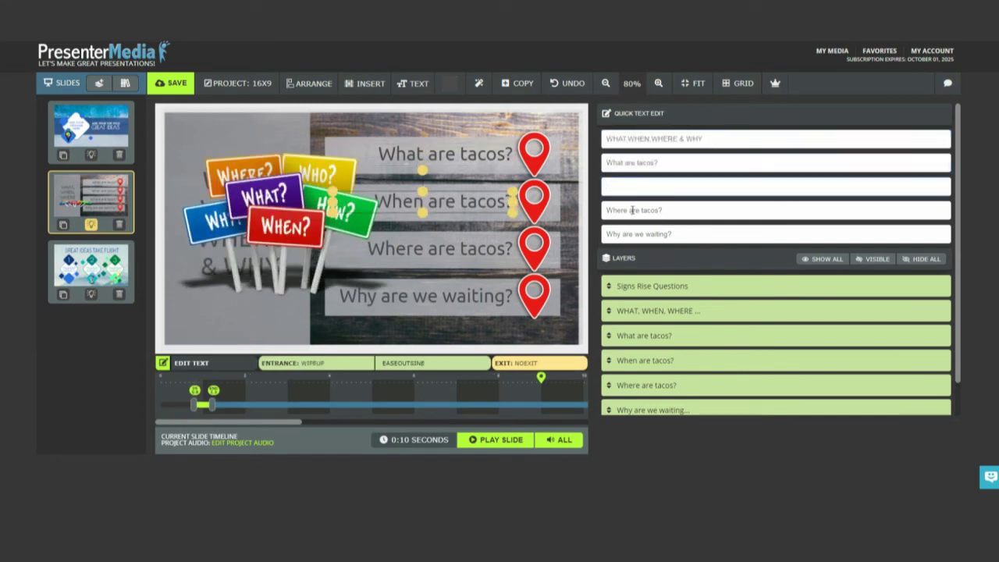
pyautogui.click(632, 210)
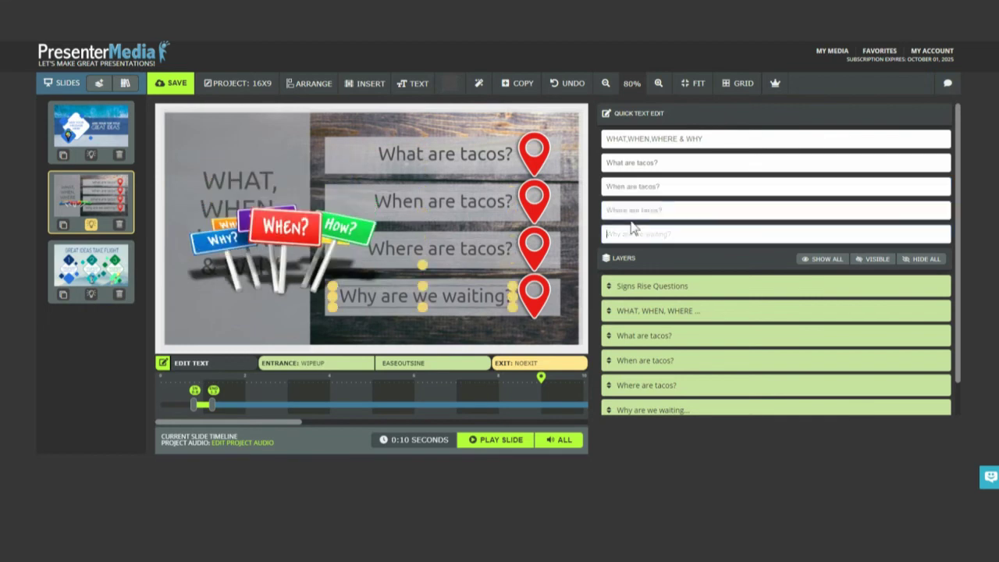
pyautogui.click(631, 186)
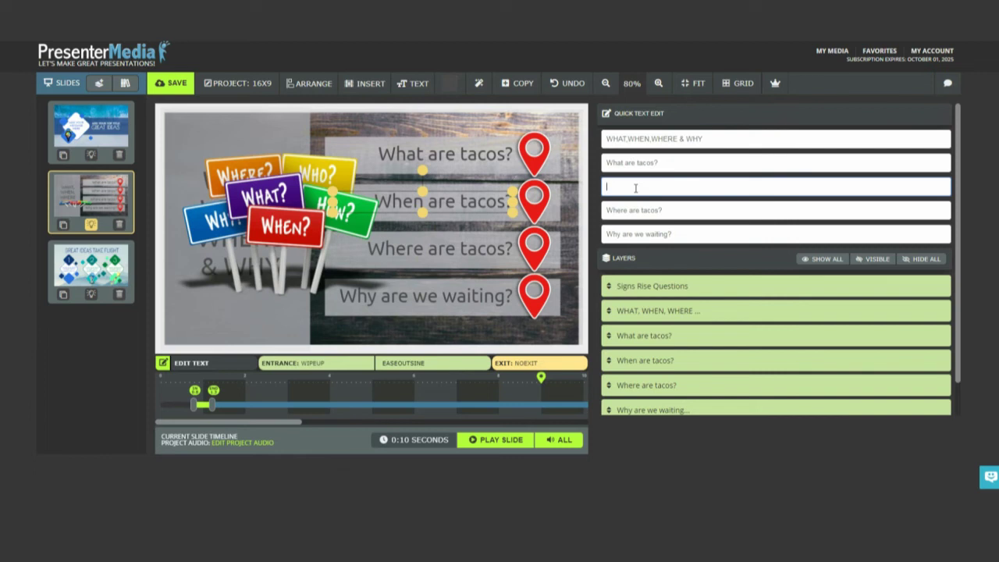
pyautogui.write('I ')
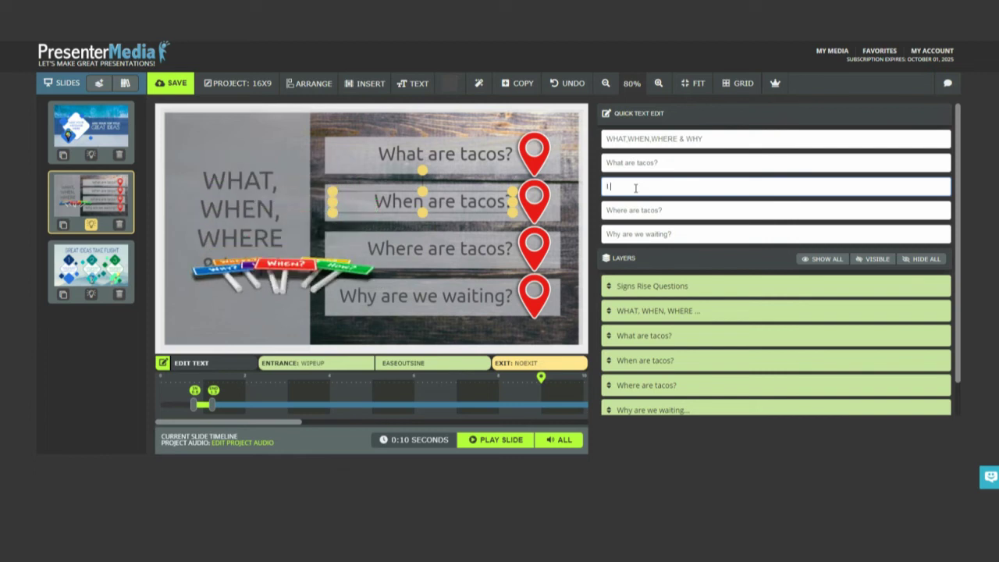
pyautogui.write('need some great tacos')
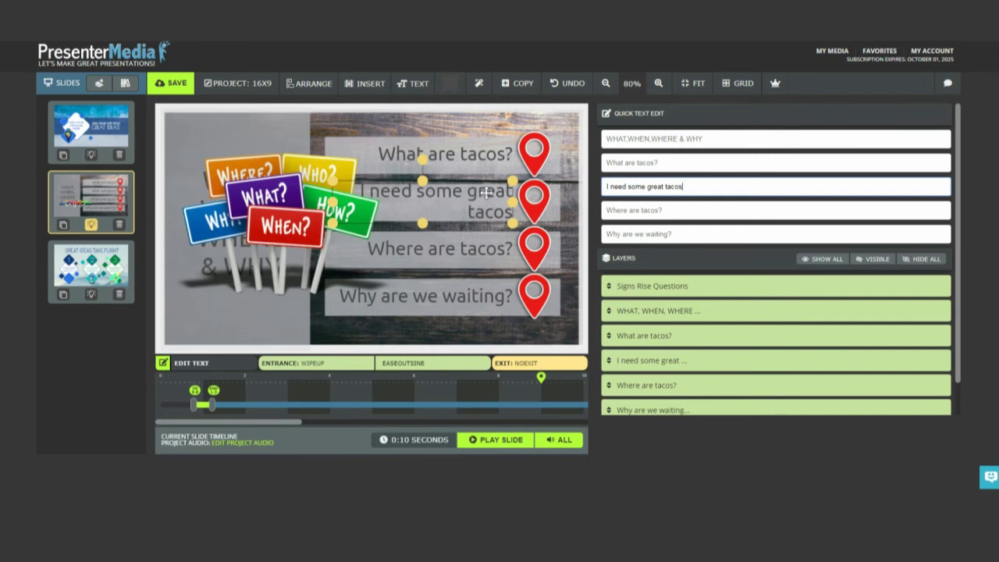
# Open the "I need some great tacos" group for editing and adjust its text box so the text fits on one line
pyautogui.click(560, 195)
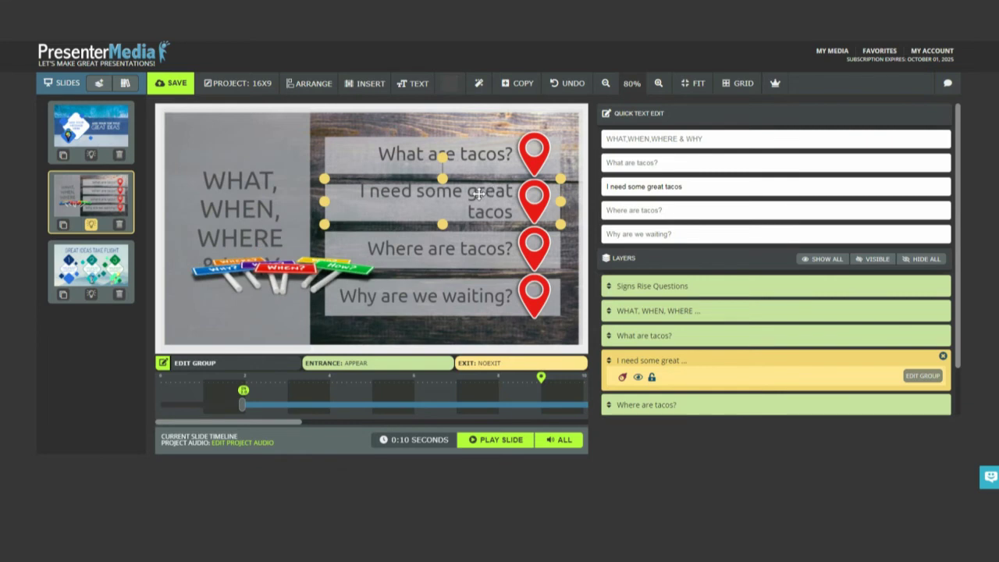
pyautogui.moveTo(482, 192); pyautogui.dragTo(481, 194)
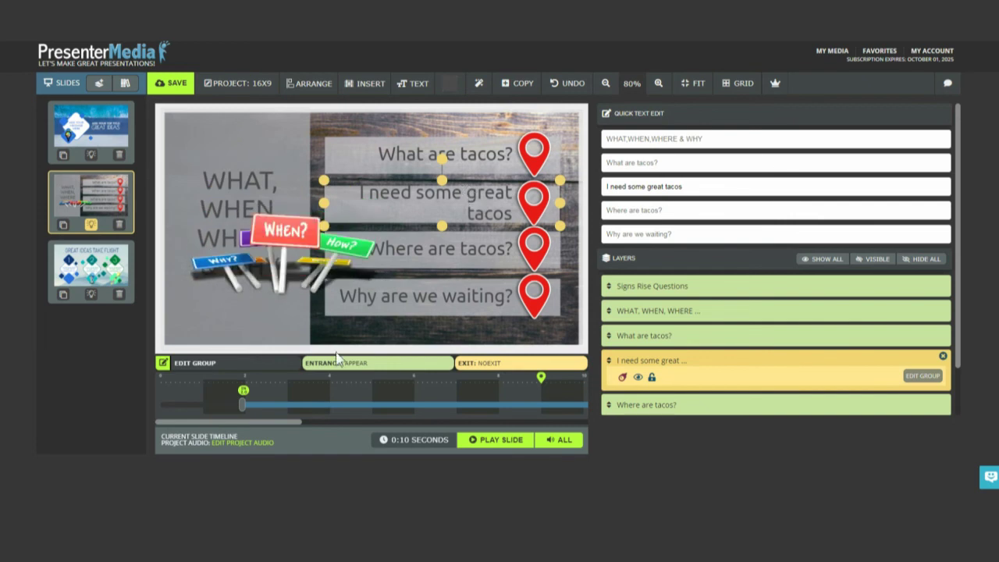
pyautogui.click(275, 367)
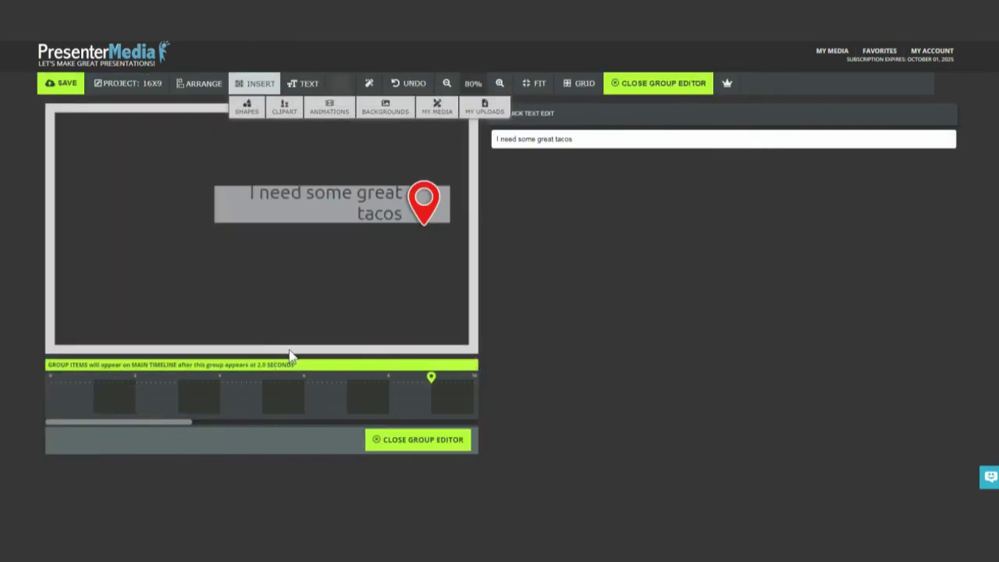
pyautogui.click(374, 194)
pyautogui.moveTo(218, 204)
pyautogui.mouseDown()
pyautogui.moveTo(157, 202)
pyautogui.moveTo(305, 204)
pyautogui.moveTo(223, 205)
pyautogui.moveTo(177, 221)
pyautogui.moveTo(203, 203)
pyautogui.moveTo(163, 204)
pyautogui.moveTo(221, 204)
pyautogui.moveTo(156, 202)
pyautogui.moveTo(221, 204)
pyautogui.mouseUp()
pyautogui.moveTo(309, 199)
pyautogui.mouseDown()
pyautogui.moveTo(309, 186)
pyautogui.moveTo(322, 205)
pyautogui.mouseUp()
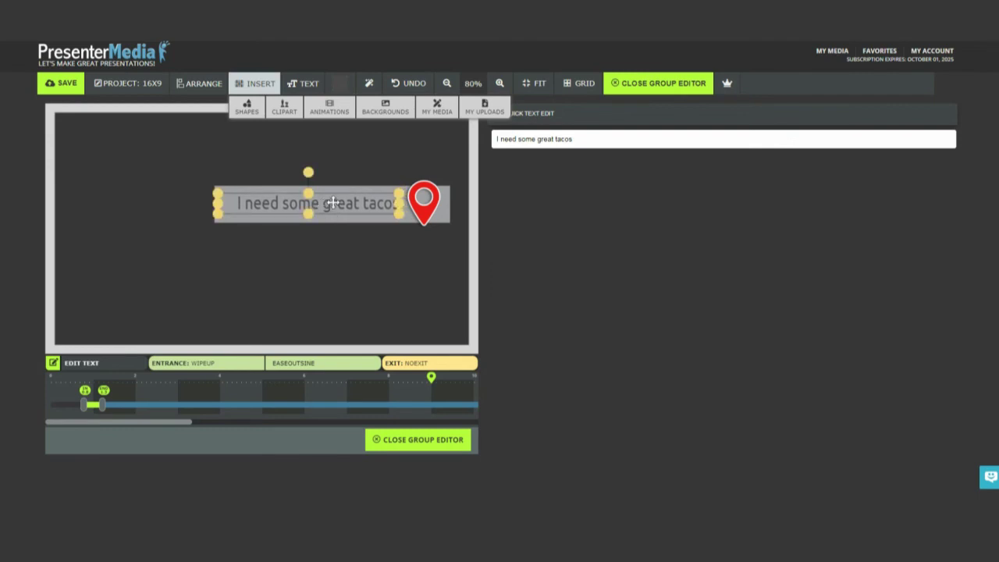
# Replace the text inside the group with "Hello" and return to the main slide
pyautogui.rightClick(335, 206)
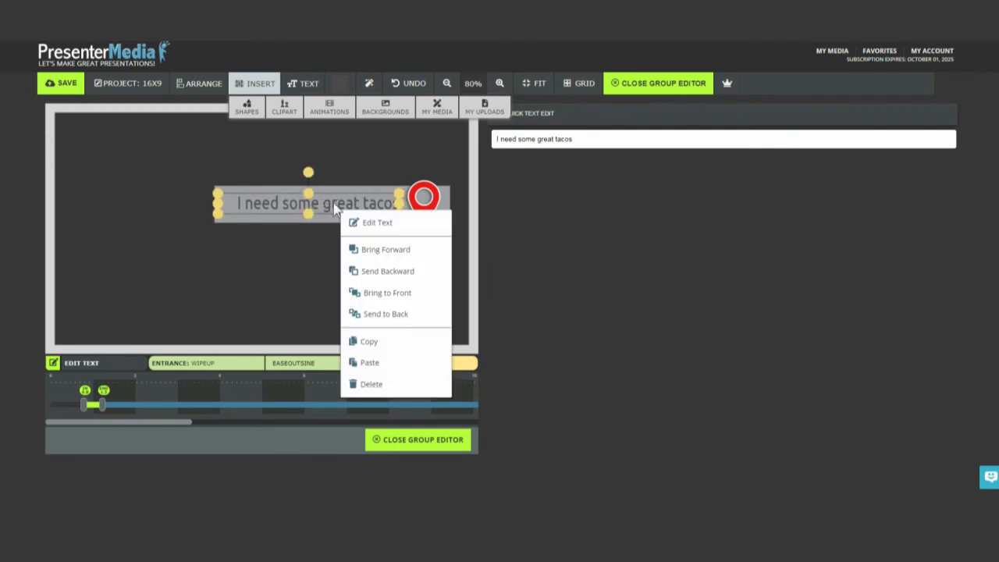
pyautogui.click(370, 222)
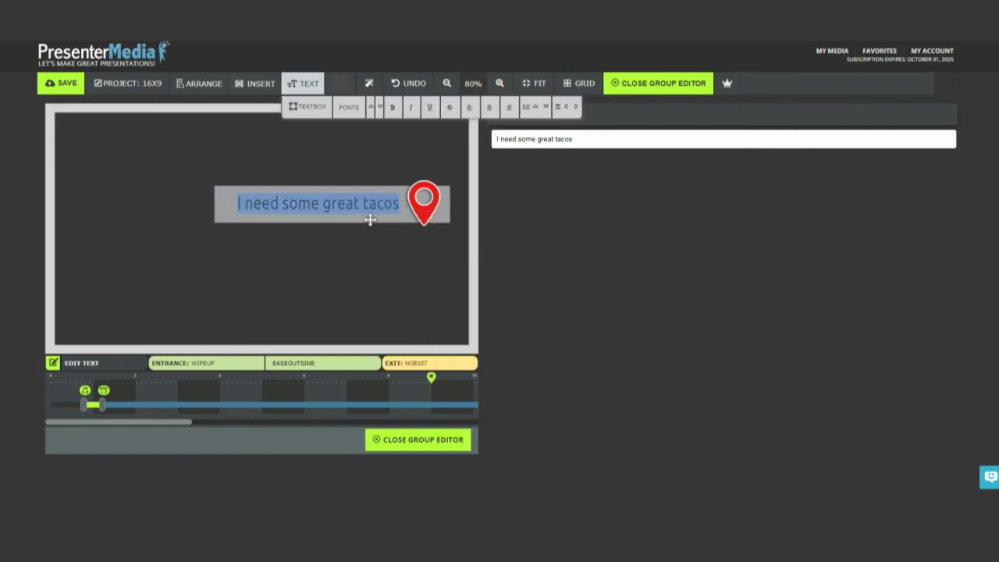
pyautogui.write('Hello')
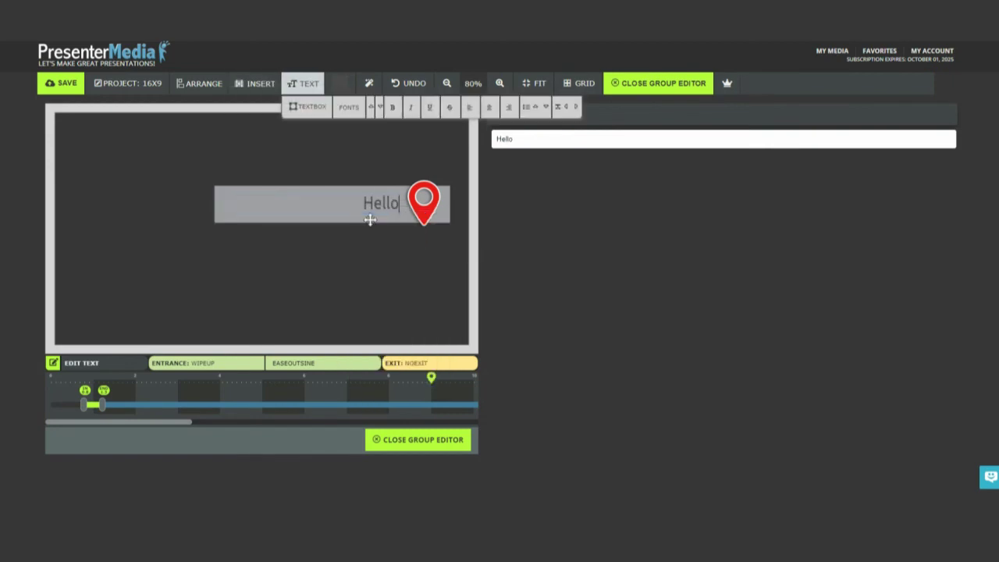
pyautogui.press('BackSpace')
pyautogui.click(372, 246)
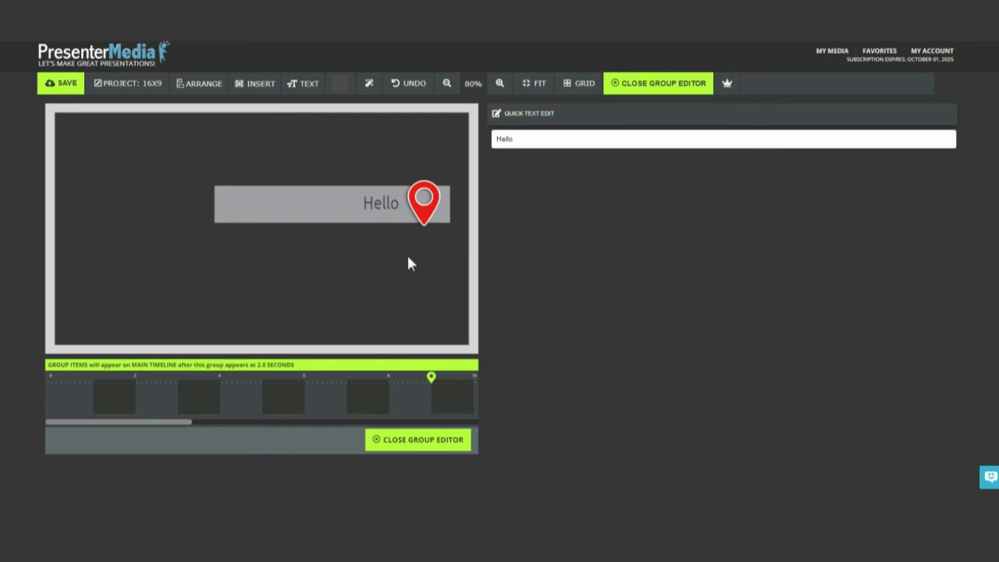
pyautogui.click(409, 442)
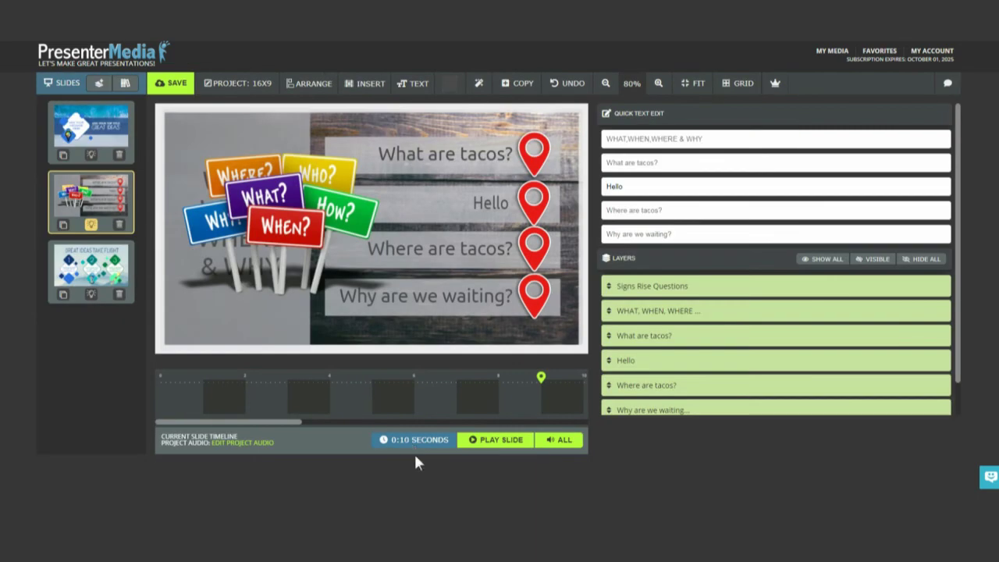
# Select the Hello, Signs Rise Questions, title and question layers one by one to see which slide element each controls
pyautogui.click(487, 196)
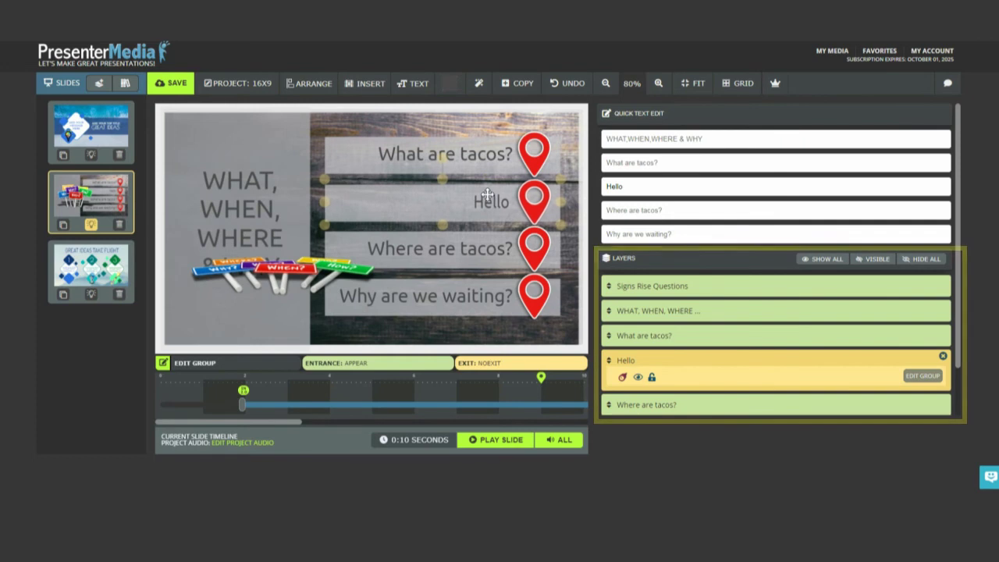
pyautogui.click(660, 288)
pyautogui.click(664, 331)
pyautogui.click(673, 355)
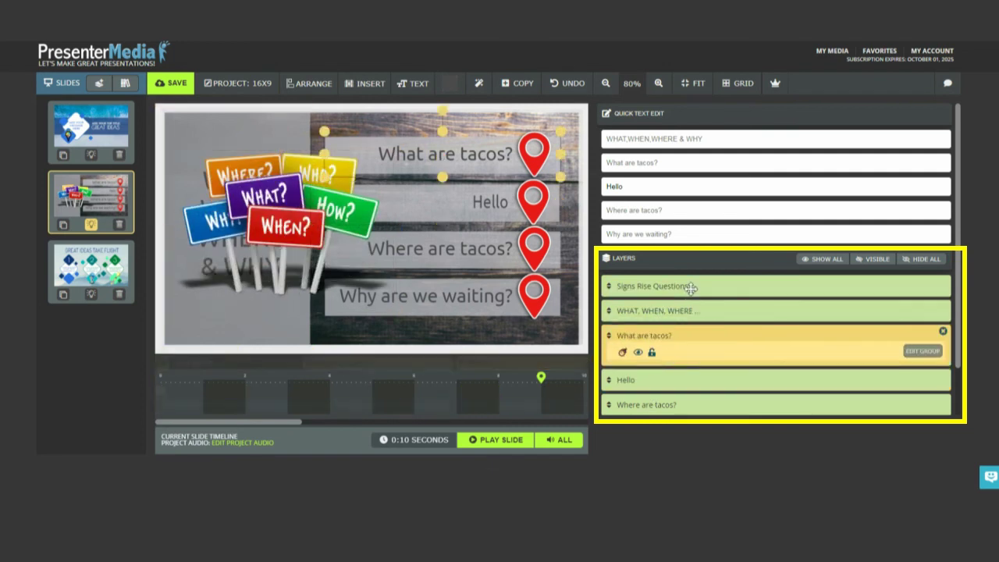
pyautogui.click(687, 287)
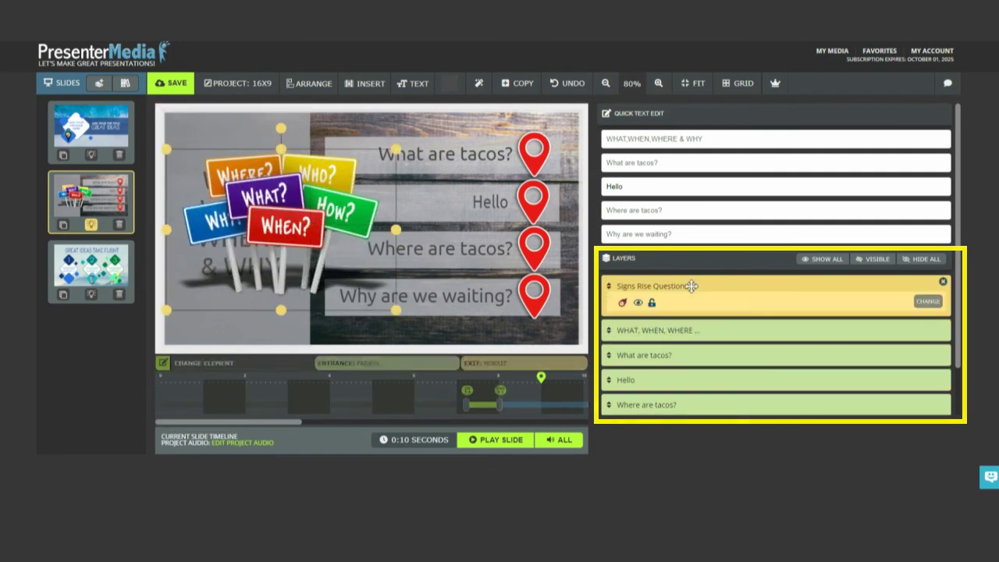
pyautogui.click(695, 329)
pyautogui.click(689, 378)
pyautogui.click(689, 377)
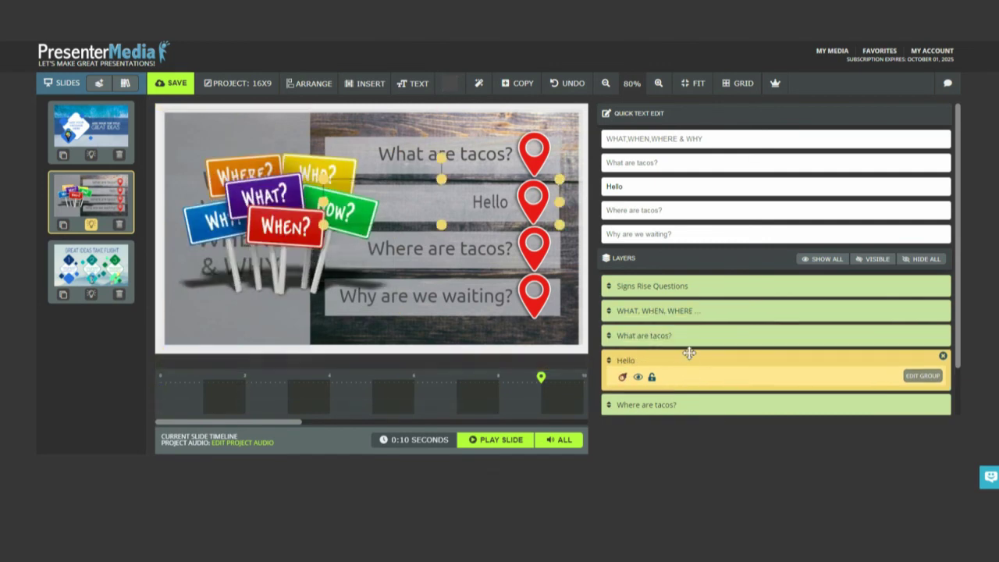
# Reorder the layers so "What are tacos?" sits above the WHAT, WHEN, WHERE title and "Where are tacos?" sits above Hello
pyautogui.click(687, 337)
pyautogui.moveTo(687, 339)
pyautogui.mouseDown()
pyautogui.moveTo(692, 311)
pyautogui.moveTo(692, 355)
pyautogui.mouseUp()
pyautogui.click(686, 405)
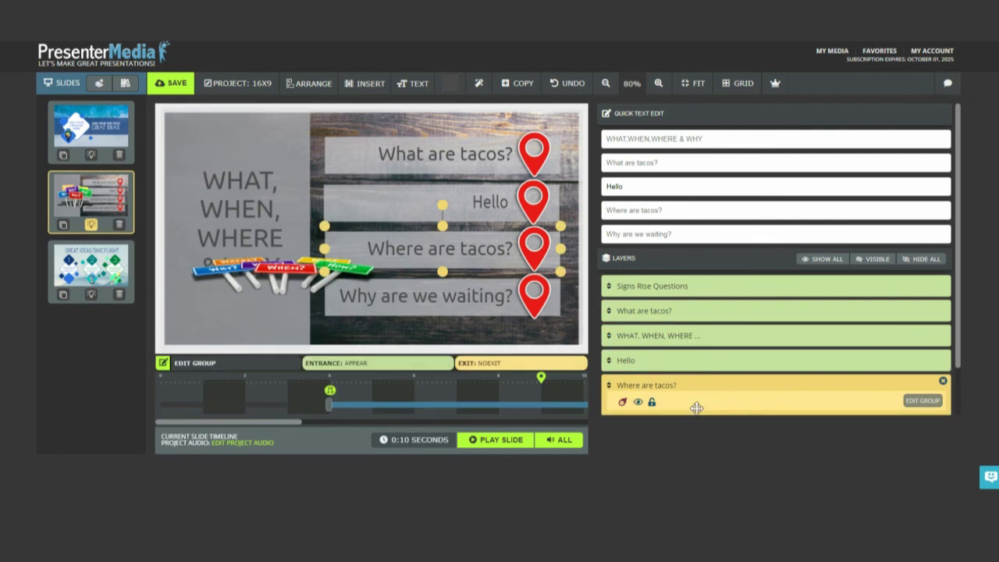
pyautogui.moveTo(687, 395); pyautogui.dragTo(692, 357)
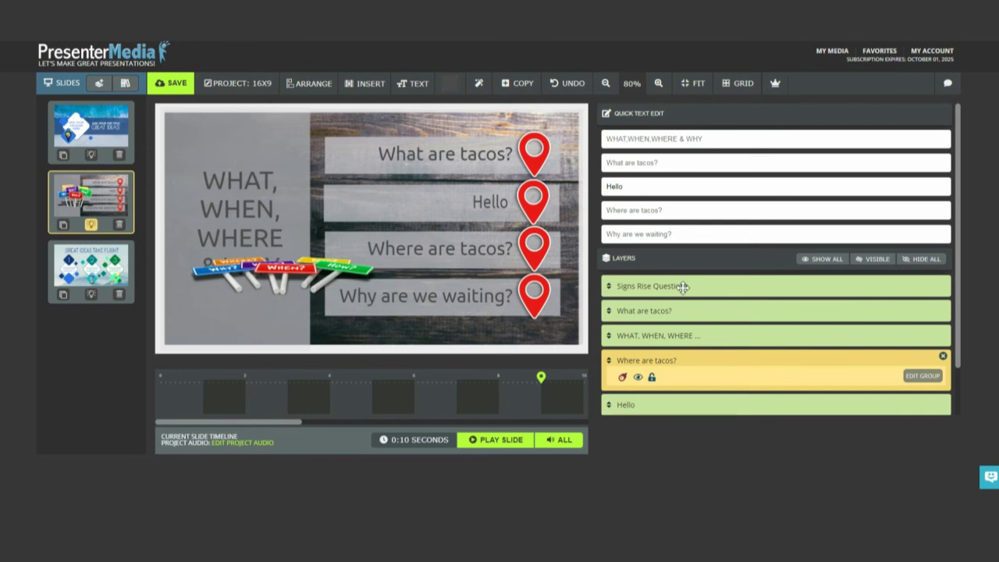
# Hide and show the Signs Rise Questions layer again, and try its lock on and off
pyautogui.click(684, 287)
pyautogui.click(639, 304)
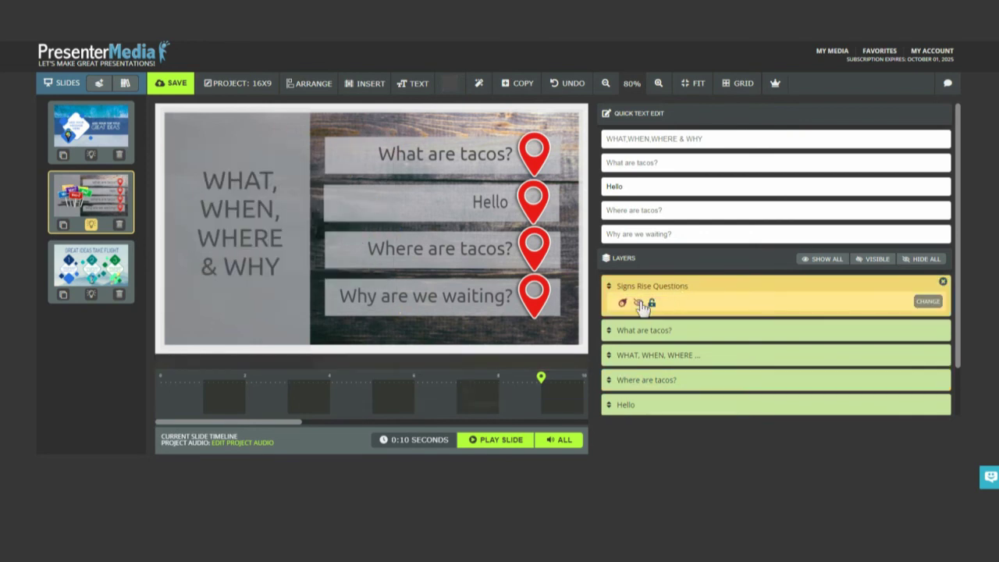
pyautogui.click(639, 303)
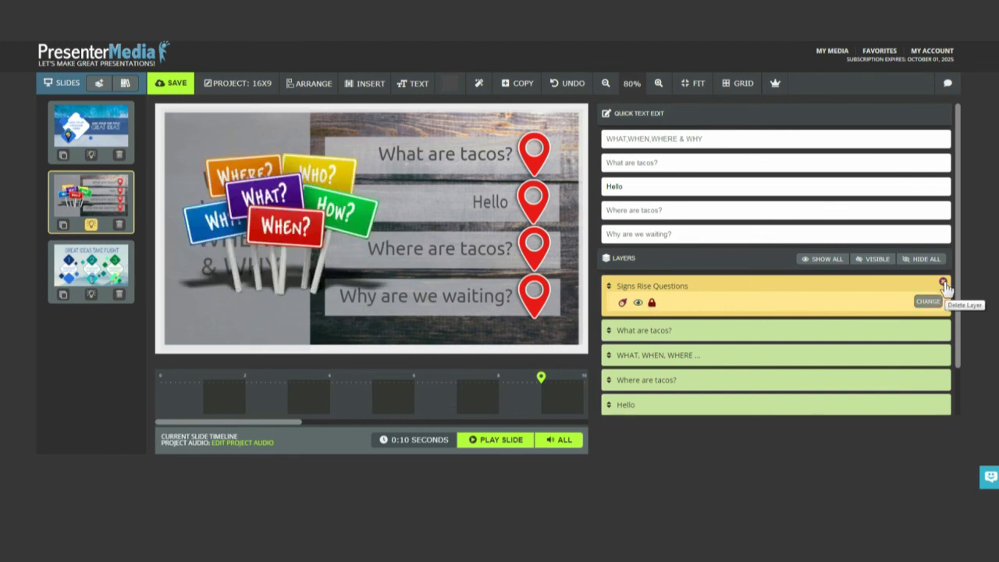
pyautogui.click(654, 306)
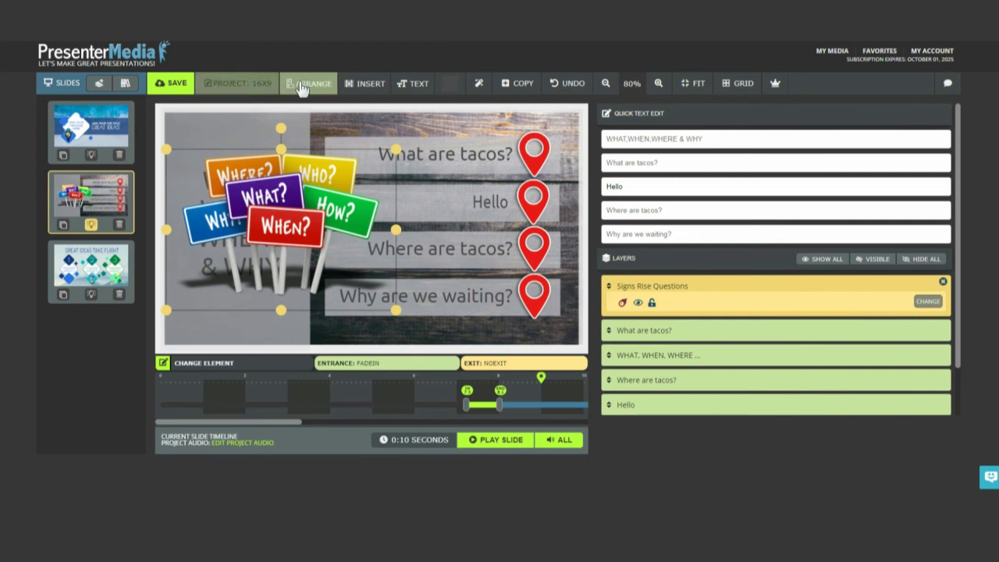
# Add the 80s Day track from the background music library to the project audio
pyautogui.click(358, 82)
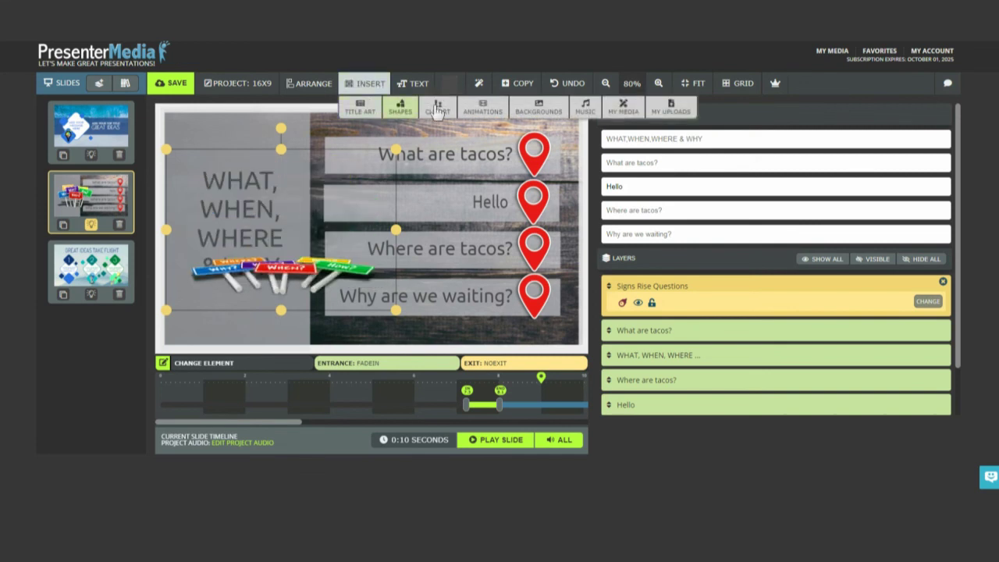
pyautogui.click(587, 112)
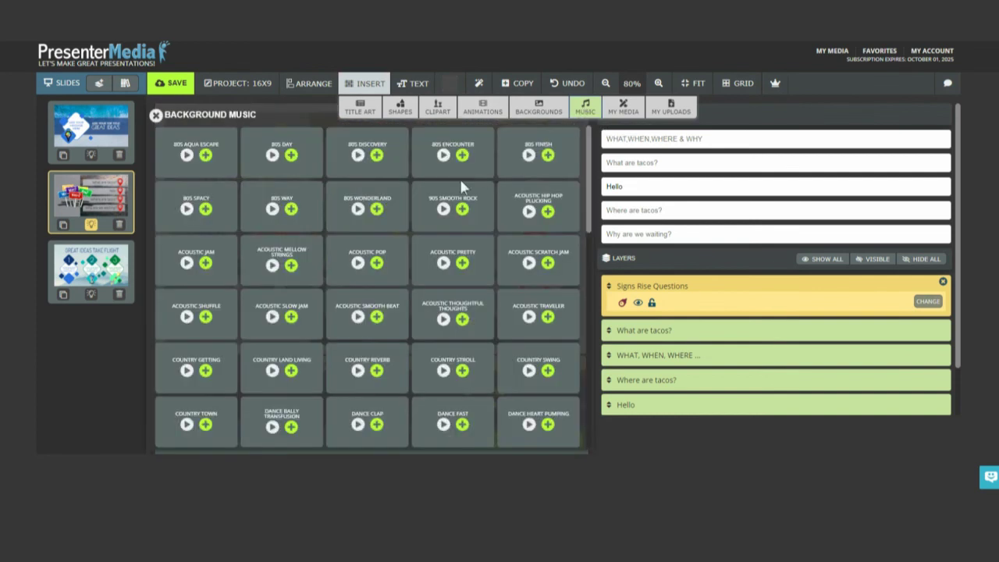
pyautogui.click(293, 155)
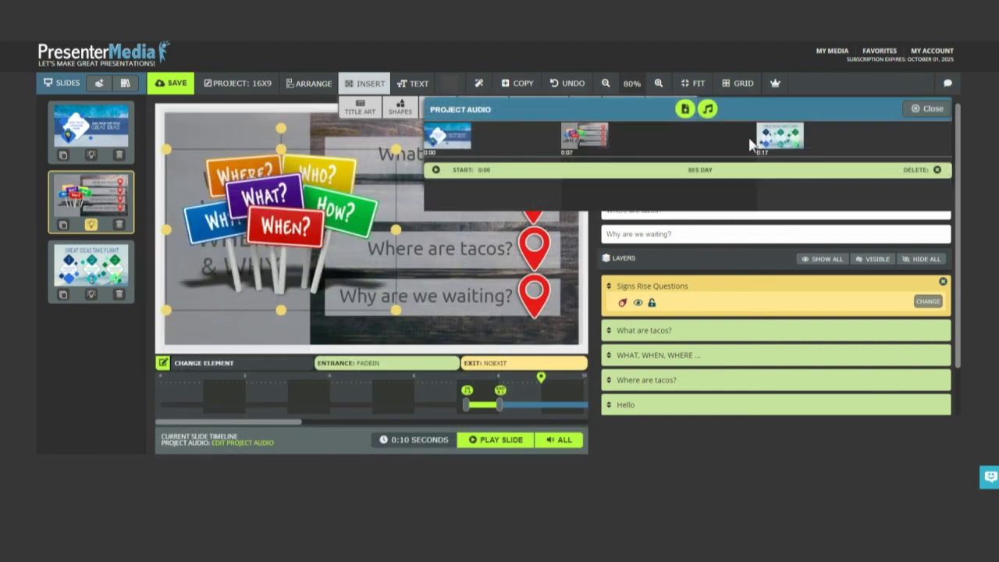
# Close the project audio editor and preview the WHAT, WHEN, WHERE slide alone and all slides together, stopping each playback
pyautogui.click(929, 110)
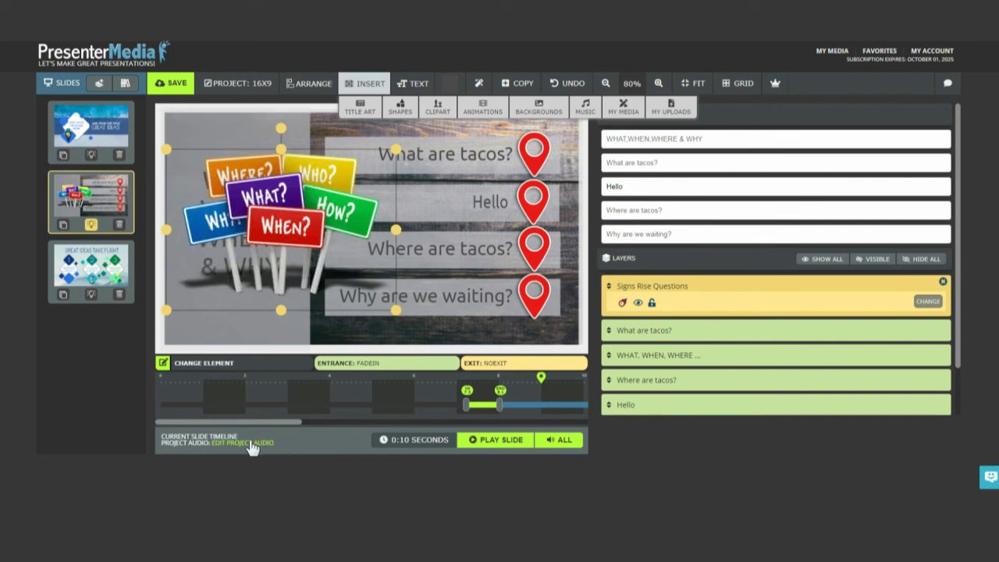
pyautogui.click(502, 440)
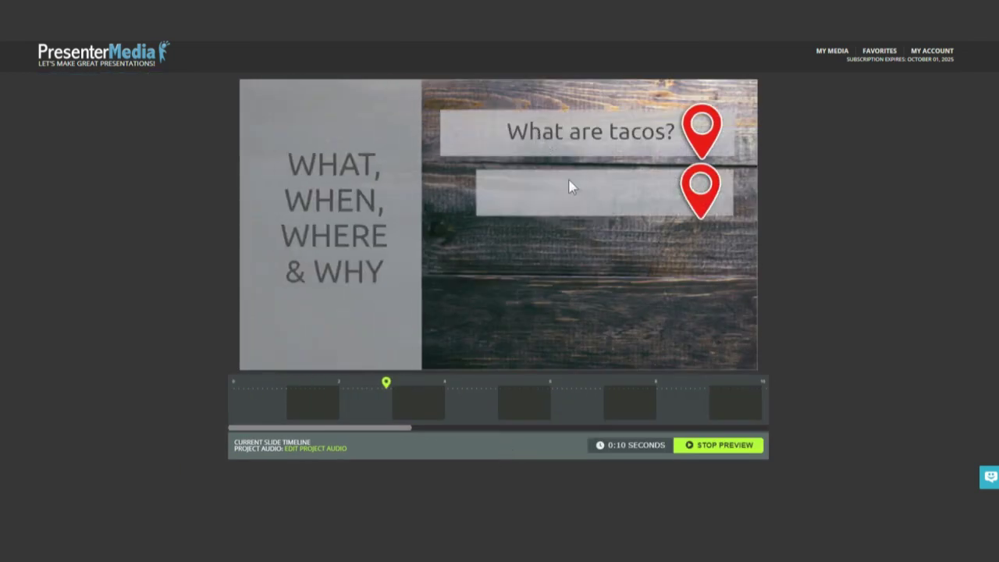
pyautogui.click(714, 445)
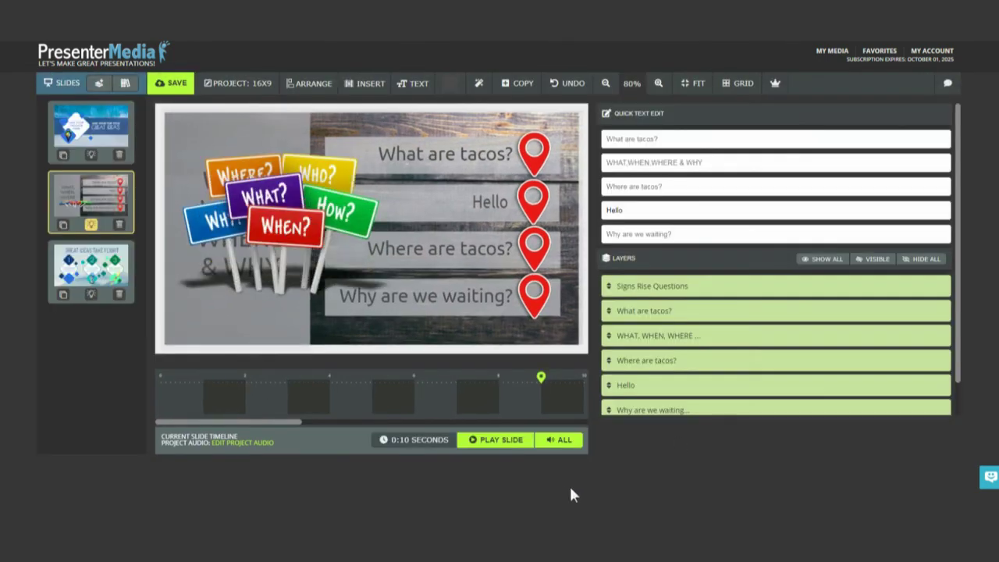
pyautogui.click(559, 441)
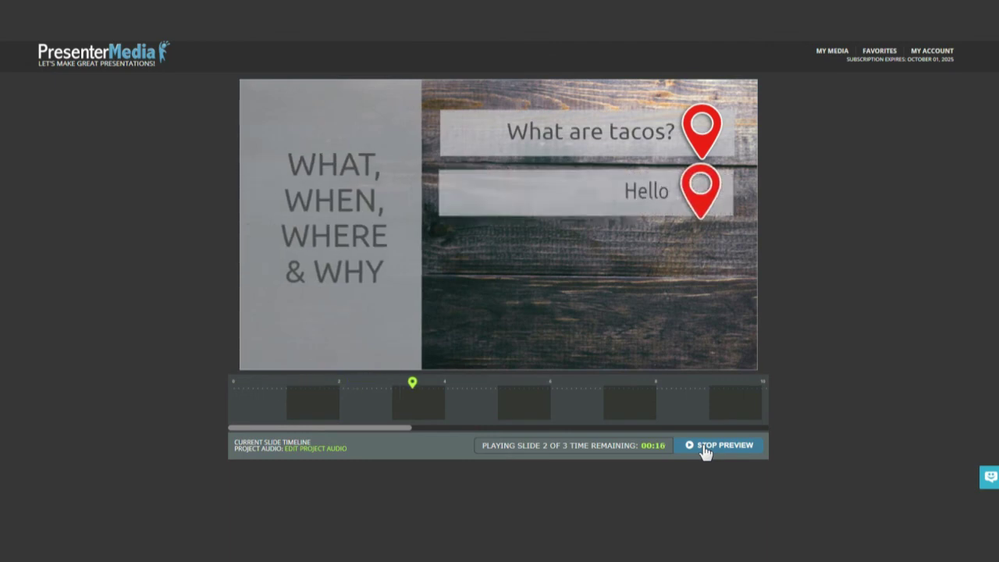
pyautogui.click(705, 445)
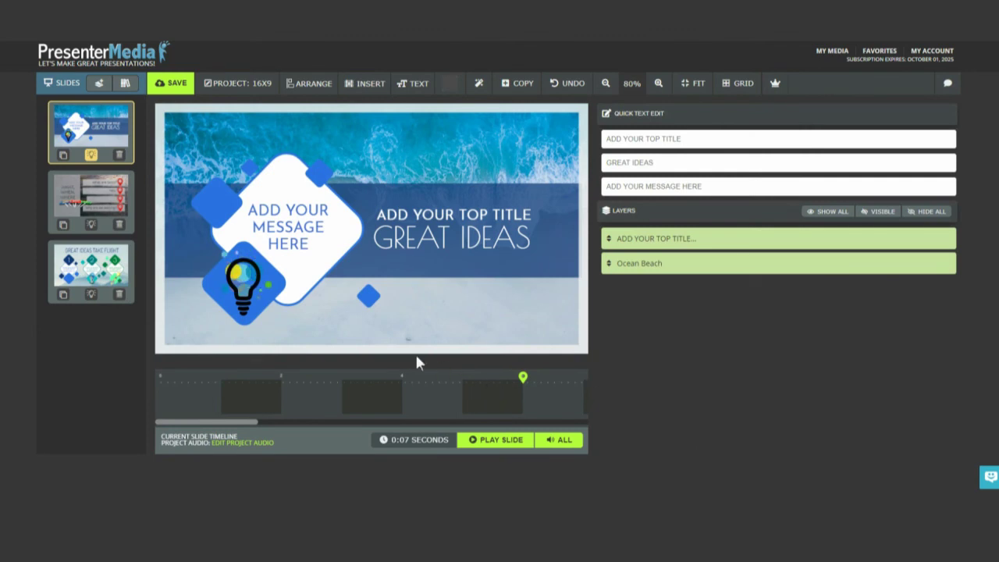
# Save the project and start rendering its video for download
pyautogui.click(168, 86)
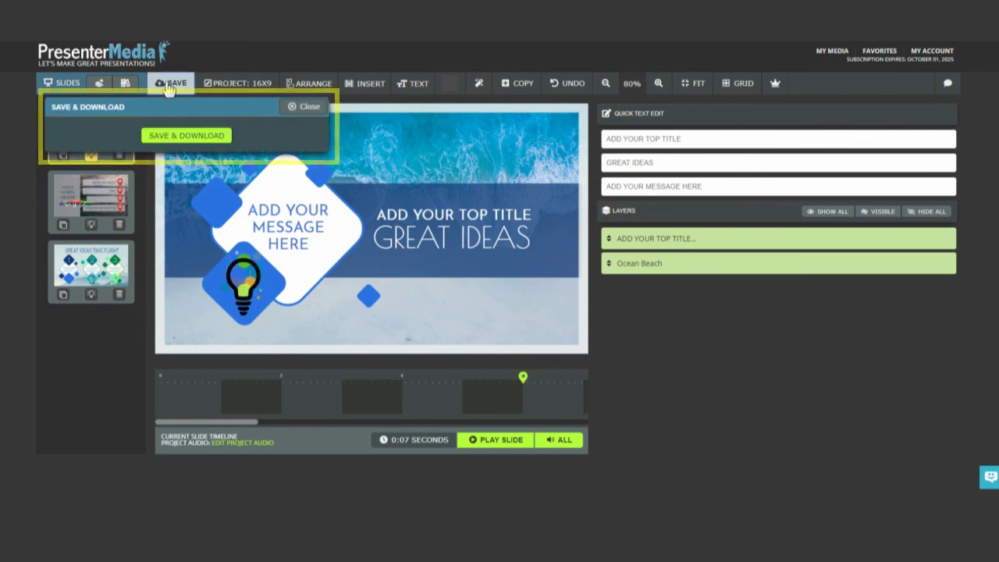
pyautogui.click(179, 137)
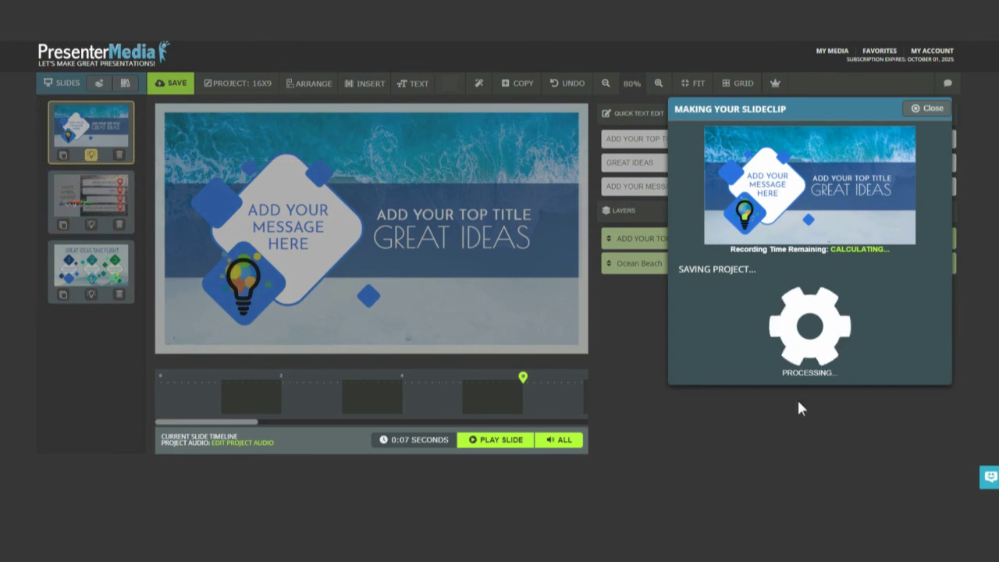